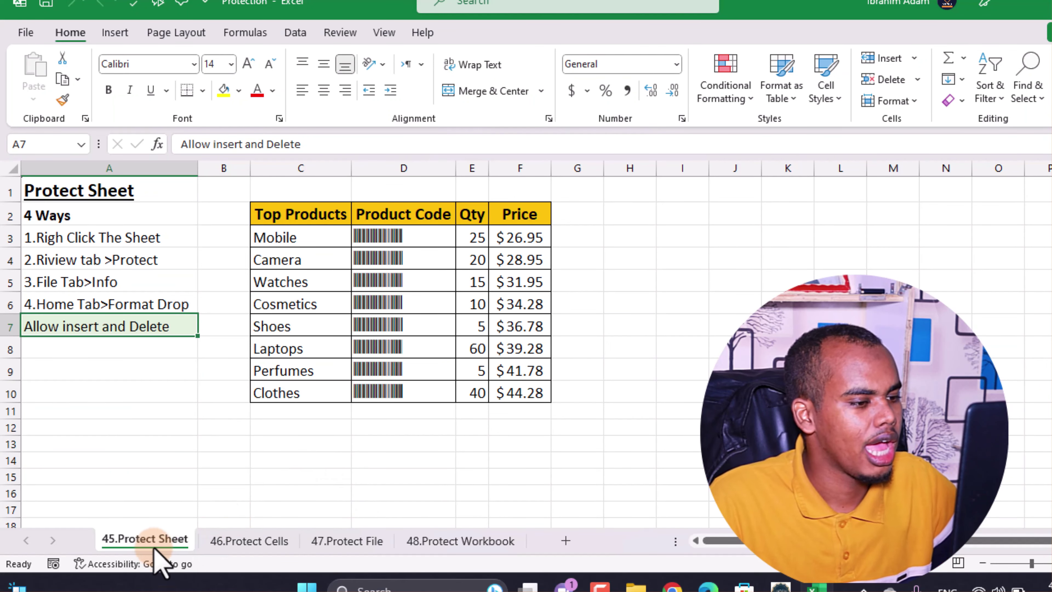
# Start protecting the 45.Protect Sheet worksheet, leaving Insert columns unchecked
pyautogui.rightClick(163, 539)
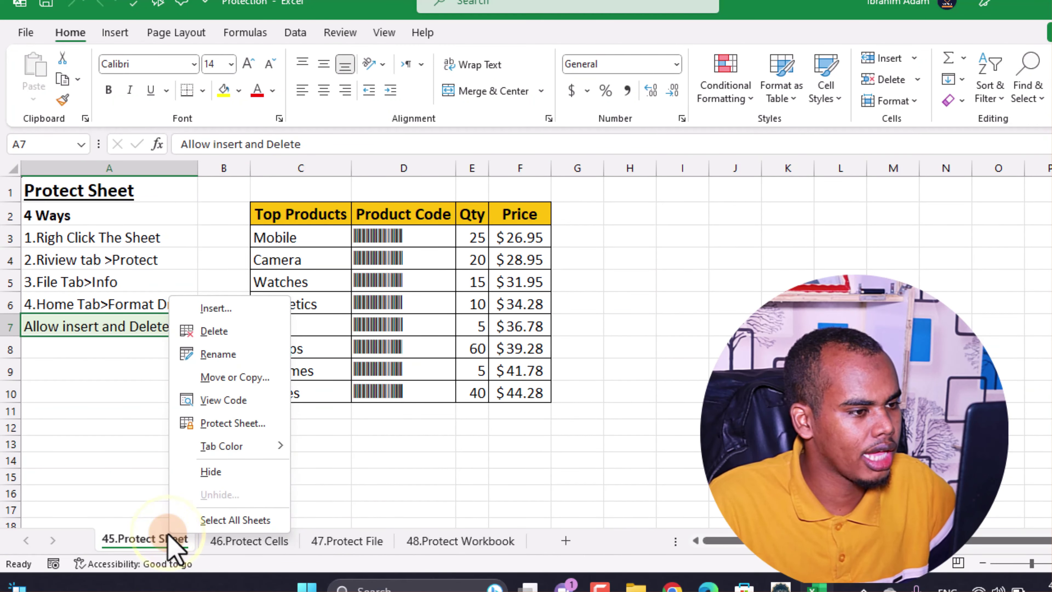
pyautogui.click(230, 423)
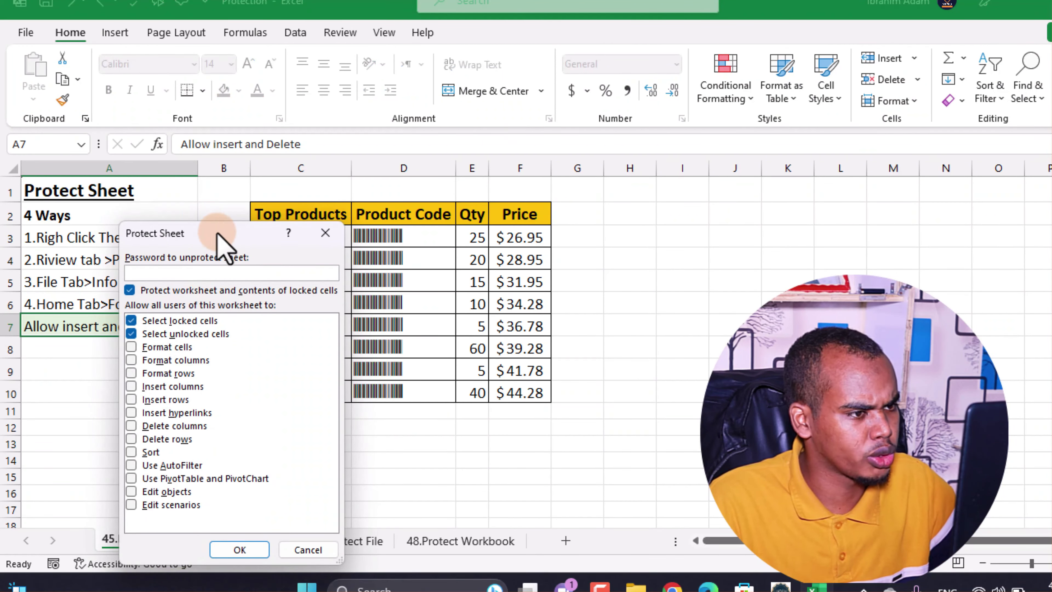
pyautogui.moveTo(218, 236); pyautogui.dragTo(214, 155)
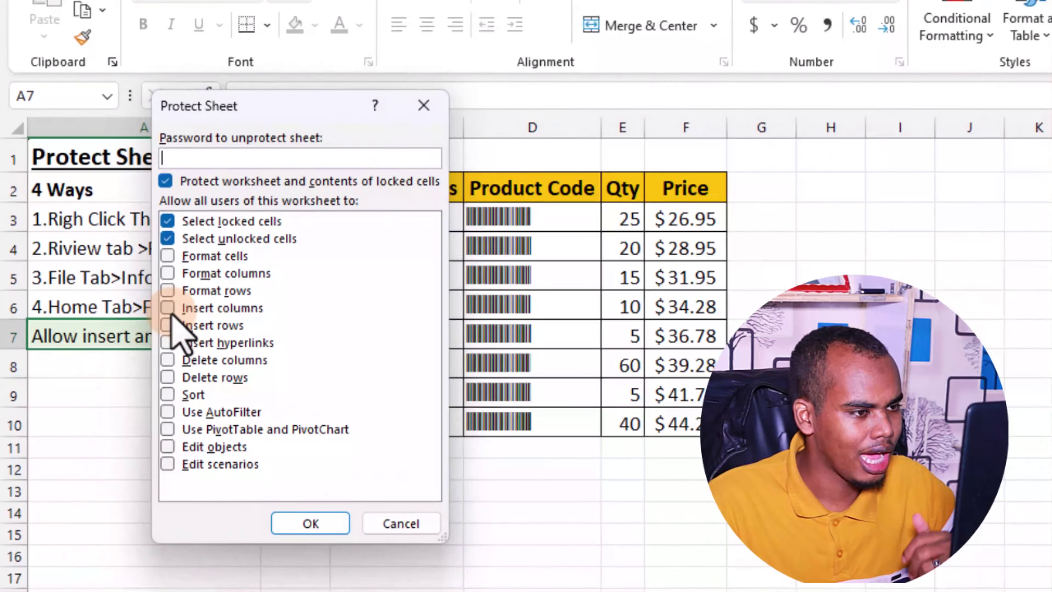
pyautogui.click(127, 305)
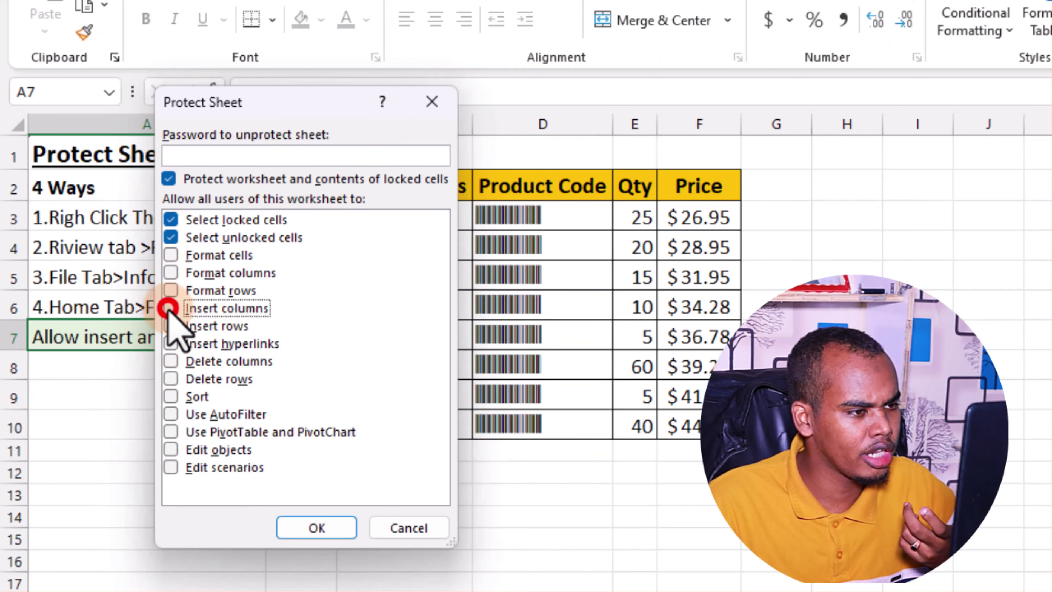
pyautogui.click(169, 308)
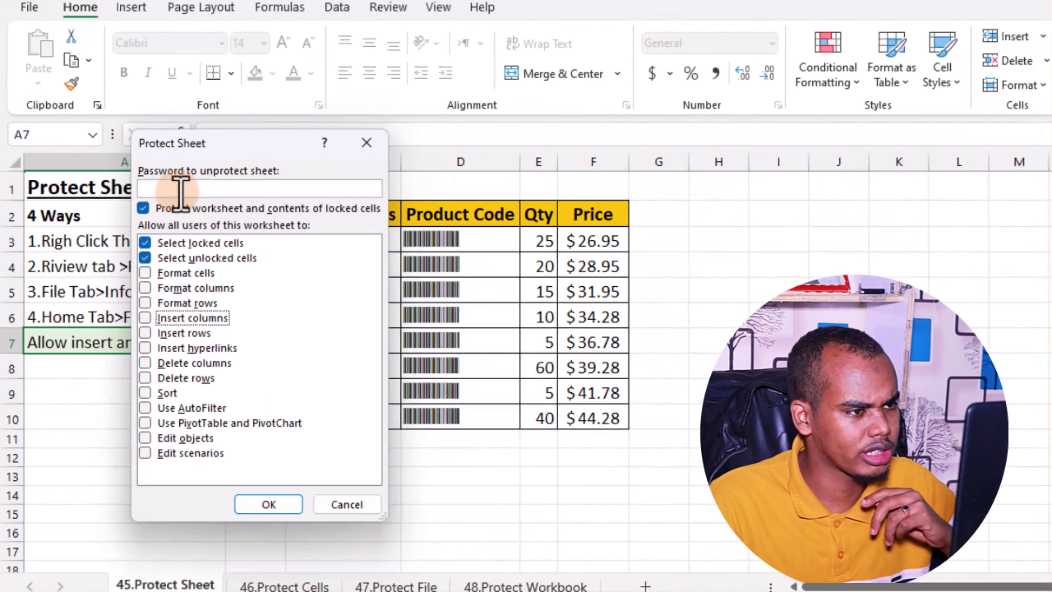
# Enter and confirm the sheet protection password to apply protection
pyautogui.click(181, 191)
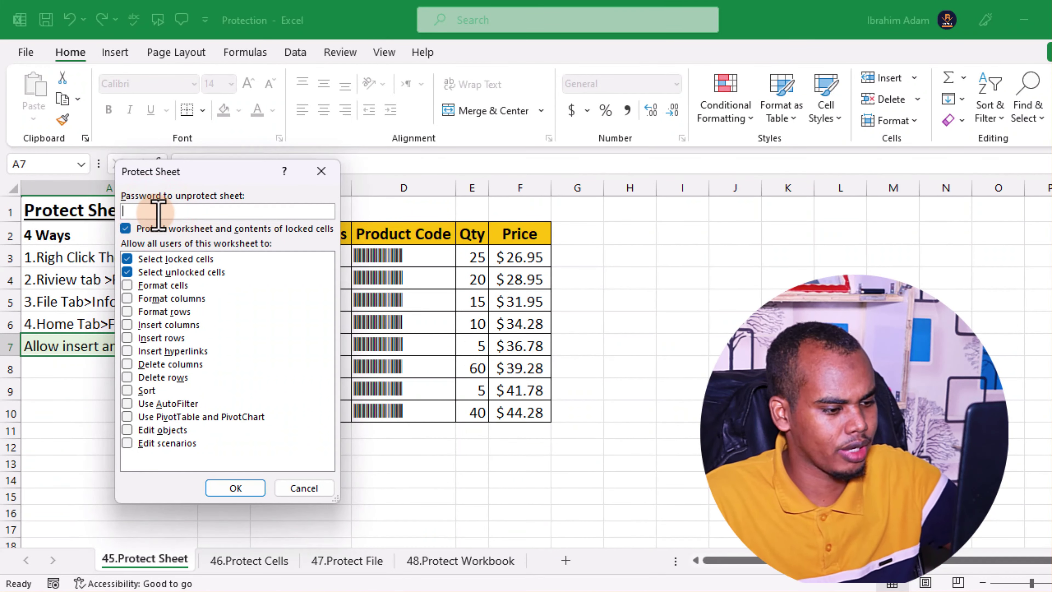
pyautogui.write('3')
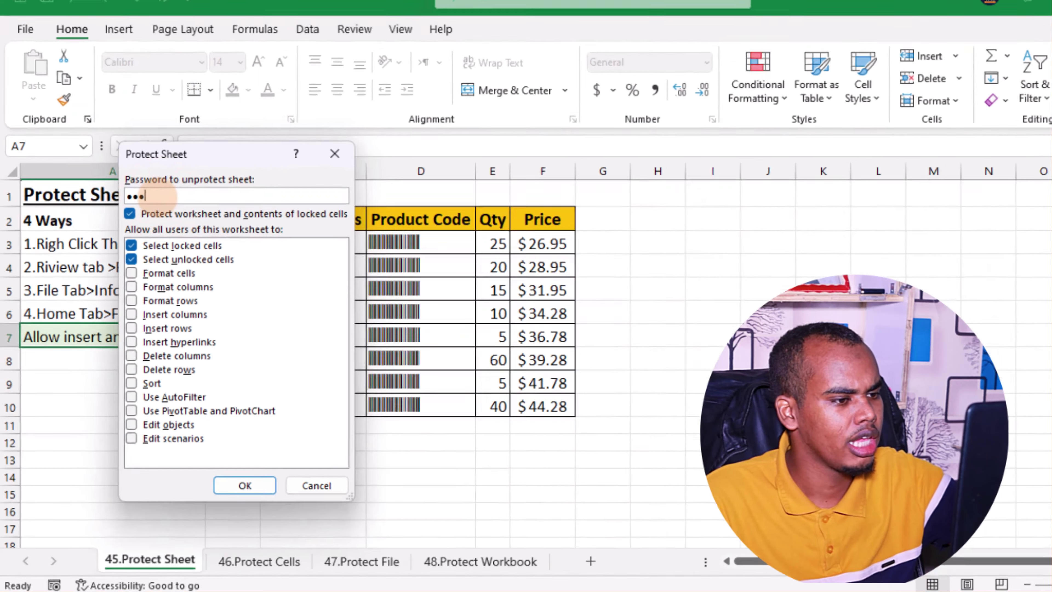
pyautogui.press('Return')
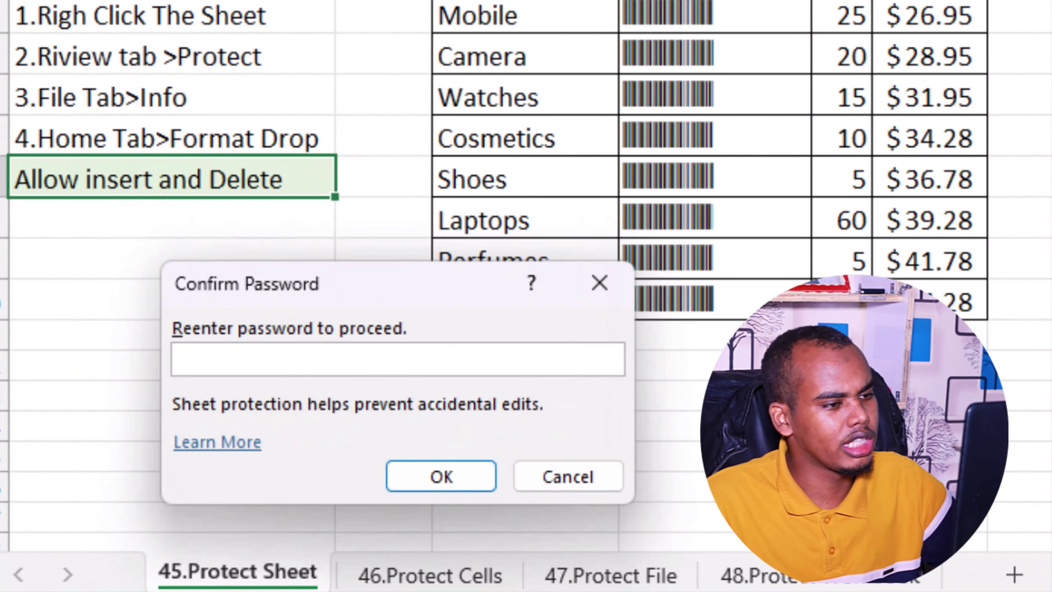
pyautogui.click(282, 364)
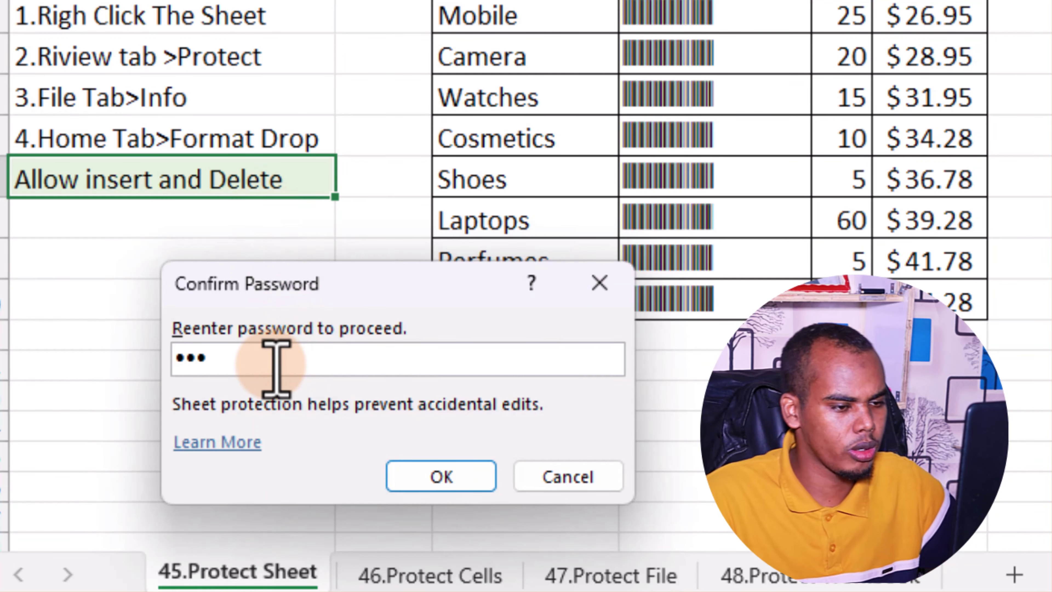
pyautogui.press('Return')
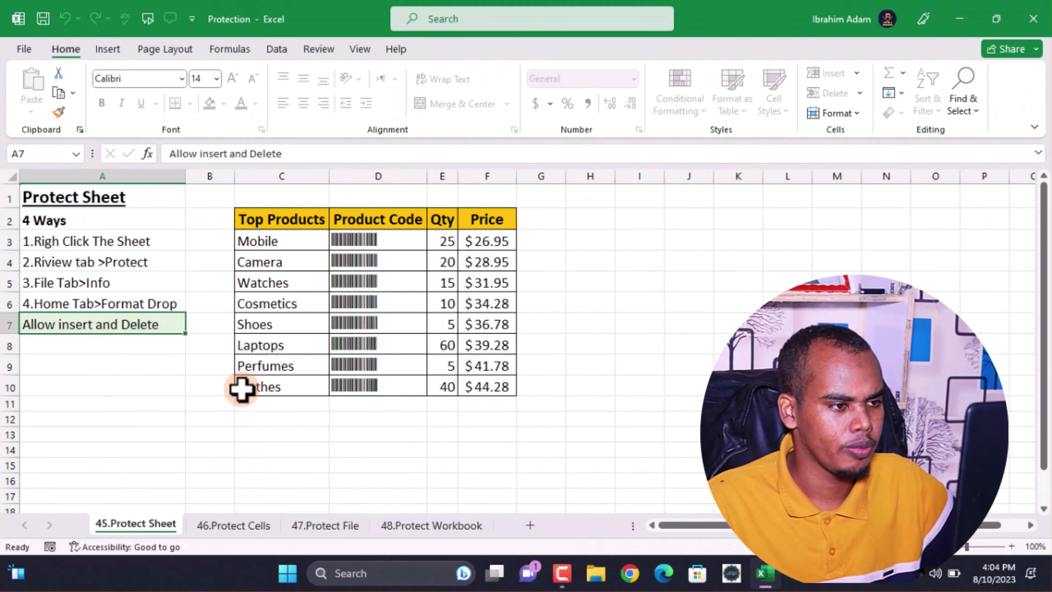
pyautogui.click(206, 393)
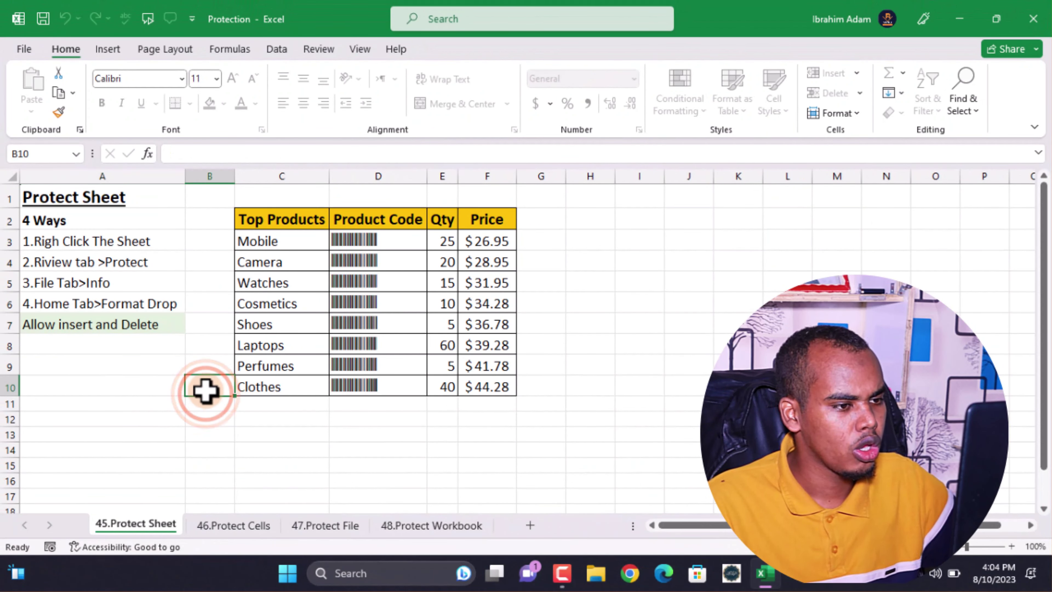
pyautogui.doubleClick(205, 394)
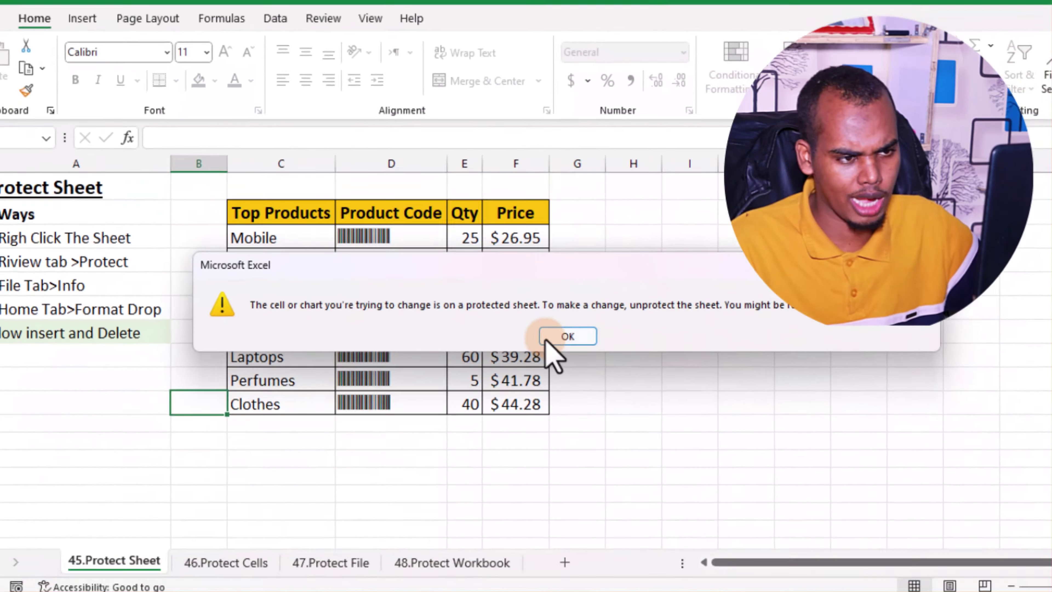
pyautogui.click(551, 338)
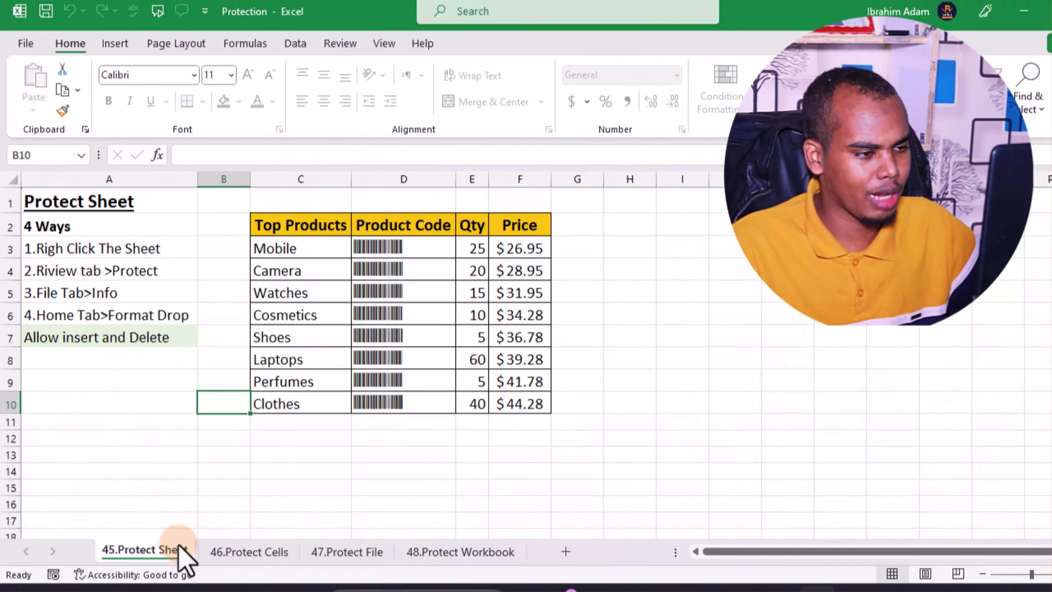
# Unprotect 45.Protect Sheet with its password and confirm cell B9 is editable again
pyautogui.rightClick(179, 519)
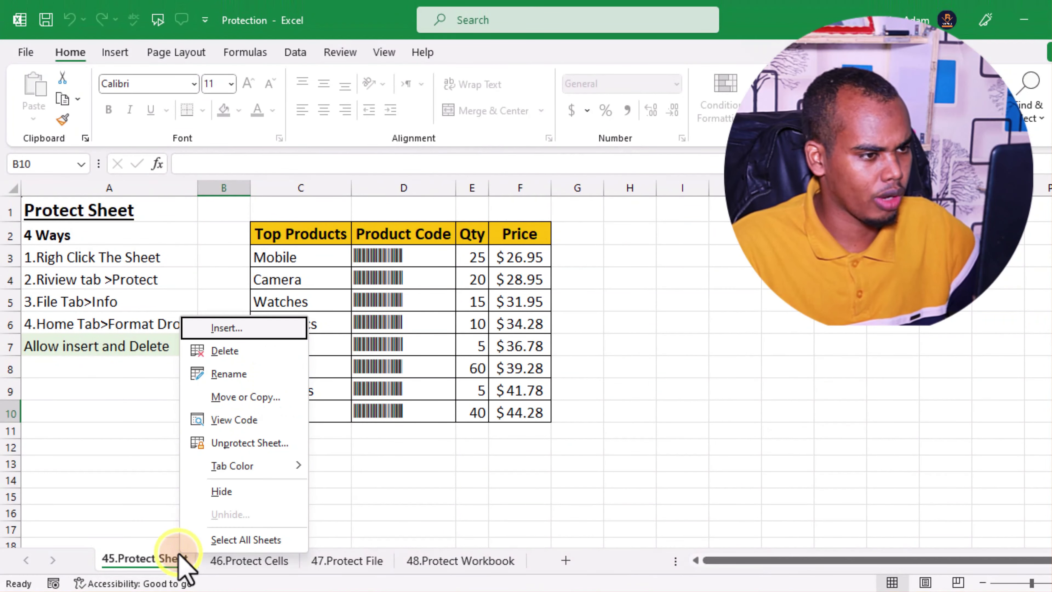
pyautogui.click(246, 444)
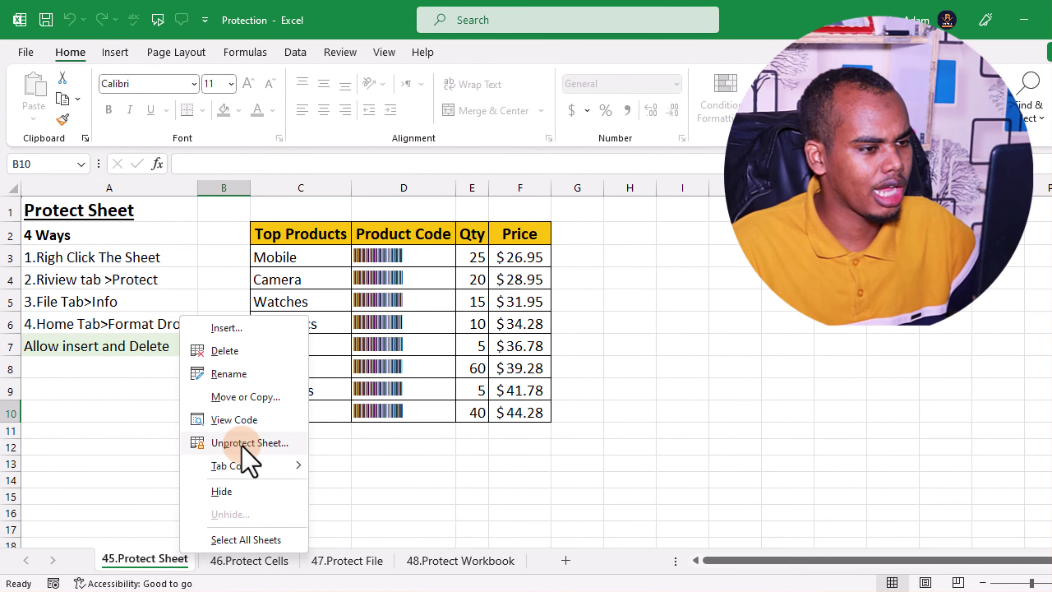
pyautogui.click(241, 444)
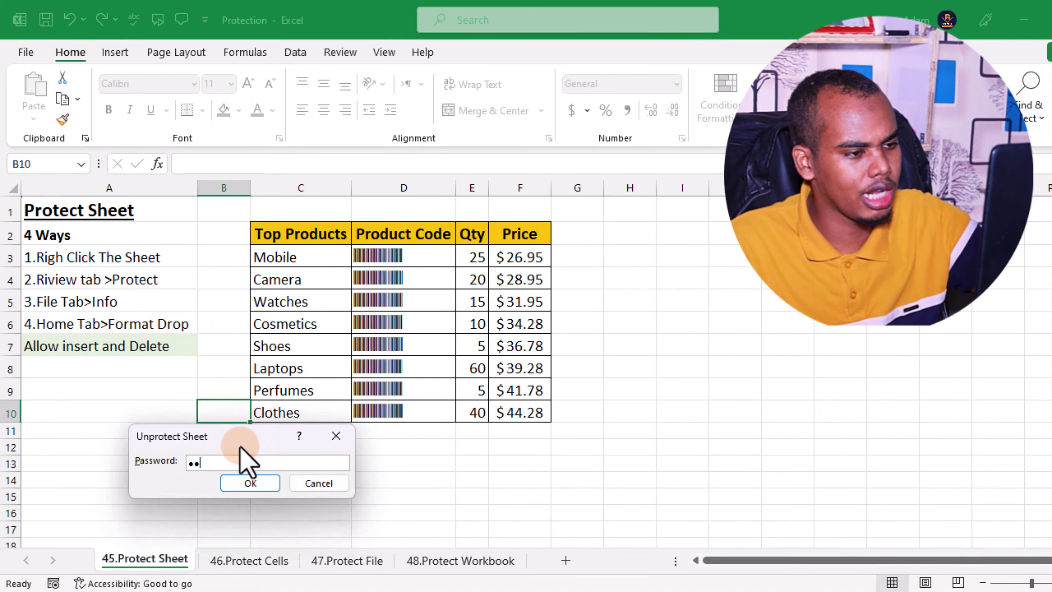
pyautogui.press('Return')
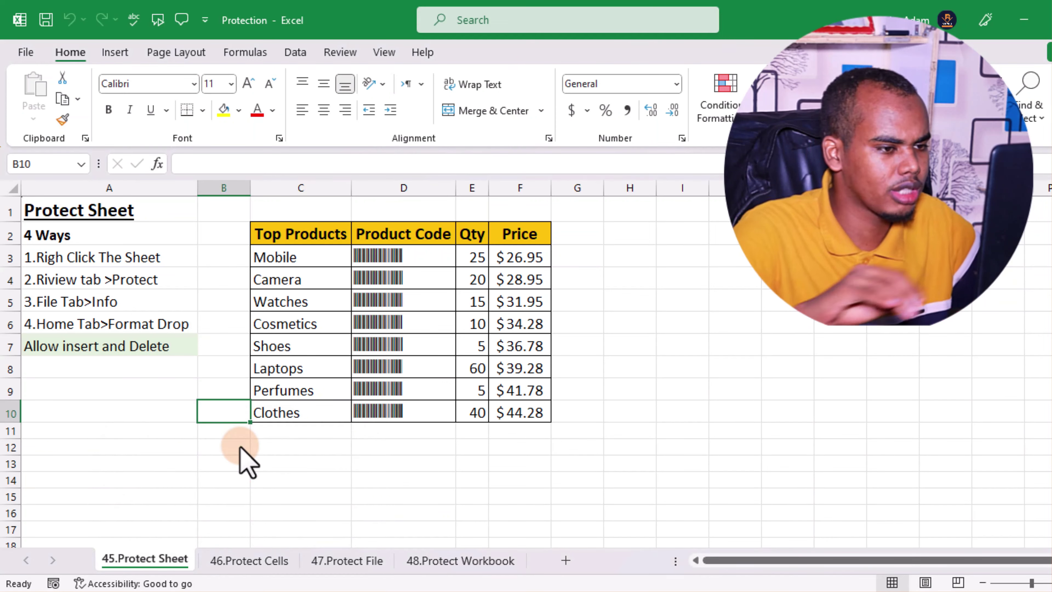
pyautogui.doubleClick(227, 389)
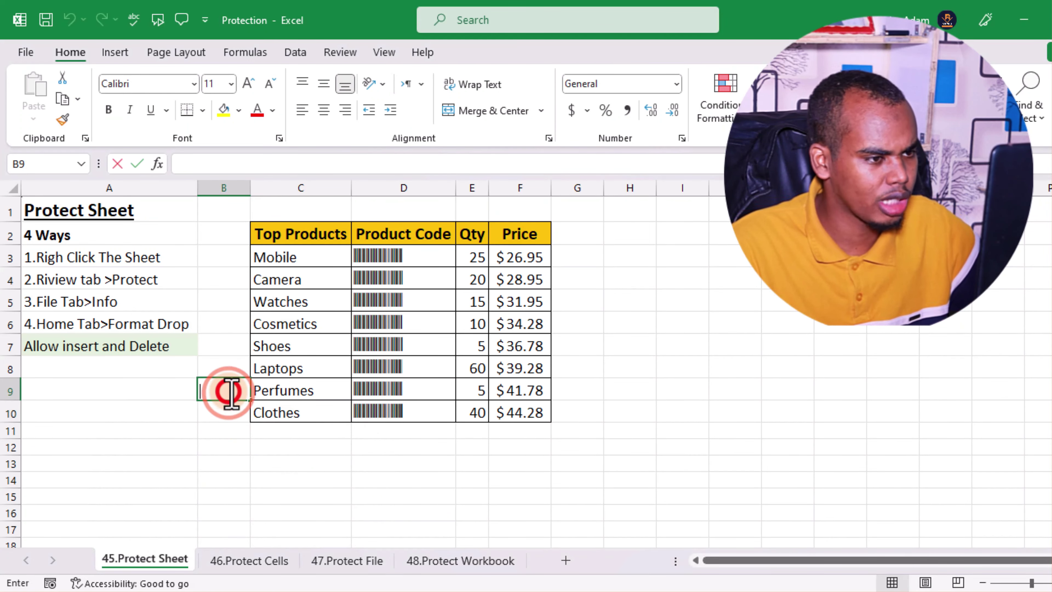
pyautogui.click(233, 421)
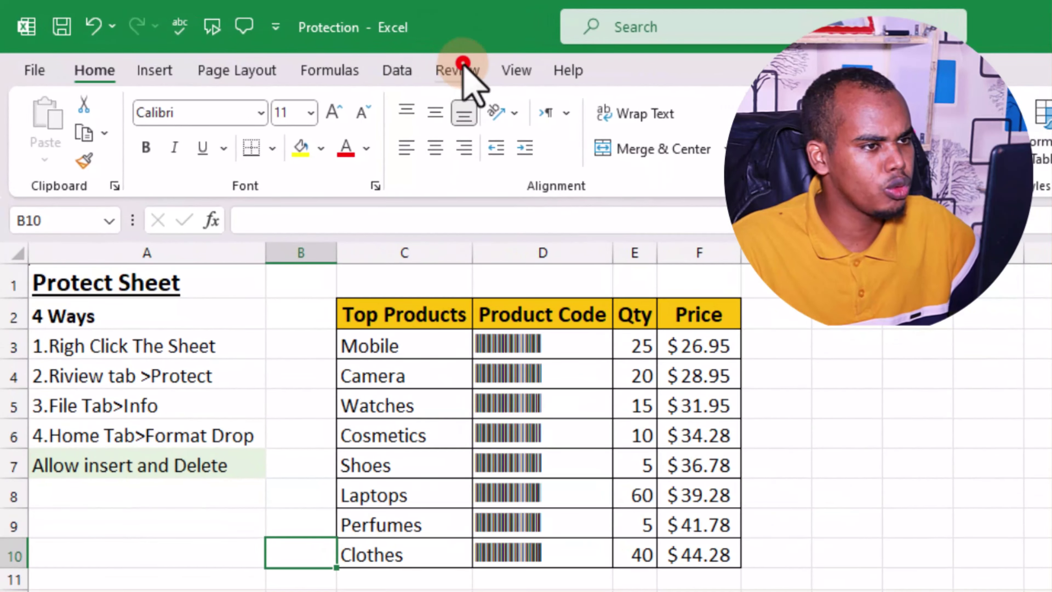
# Open Protect Sheet from the Review tab and cancel without protecting
pyautogui.click(344, 50)
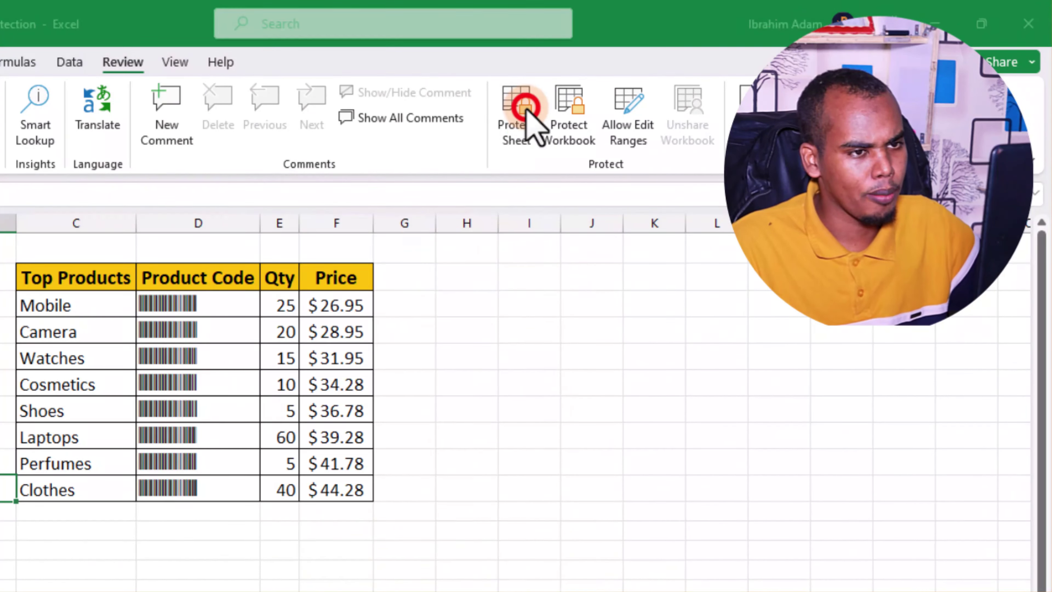
pyautogui.click(525, 107)
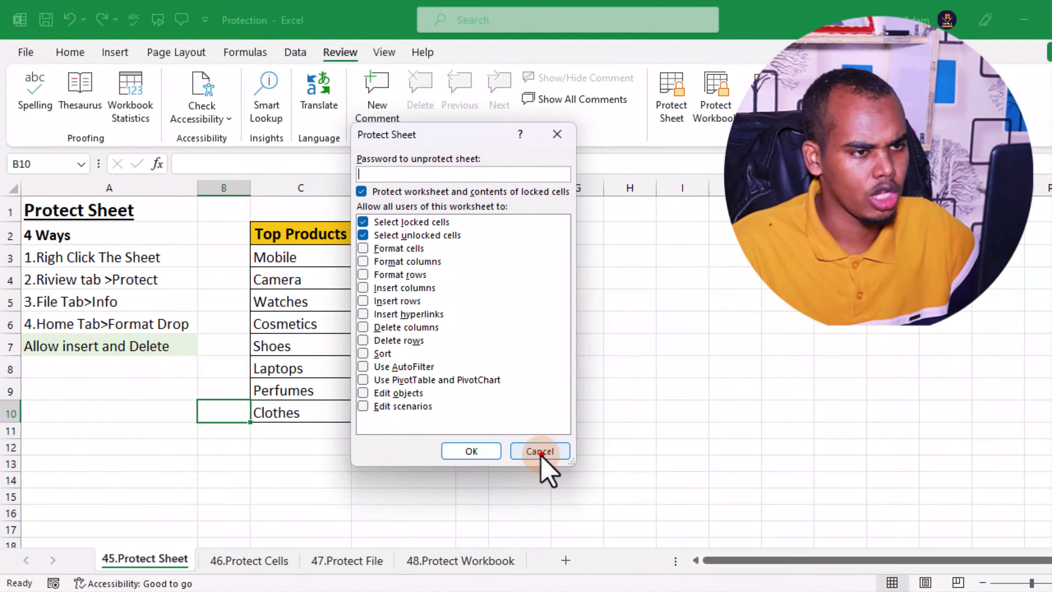
pyautogui.click(540, 430)
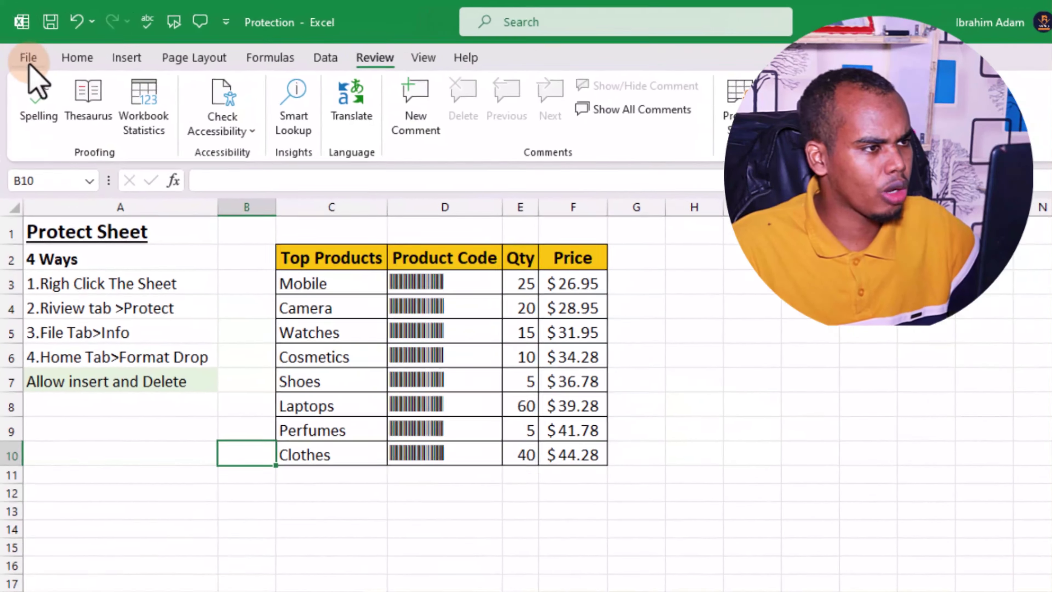
# Open Protect Current Sheet from File > Info > Protect Workbook and close it unapplied
pyautogui.click(26, 52)
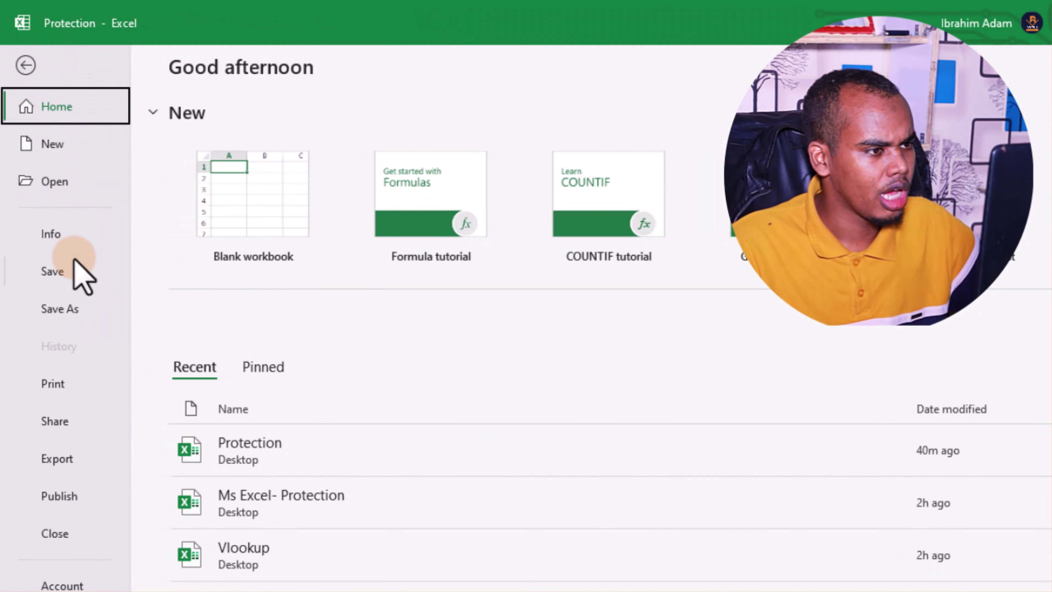
pyautogui.click(68, 242)
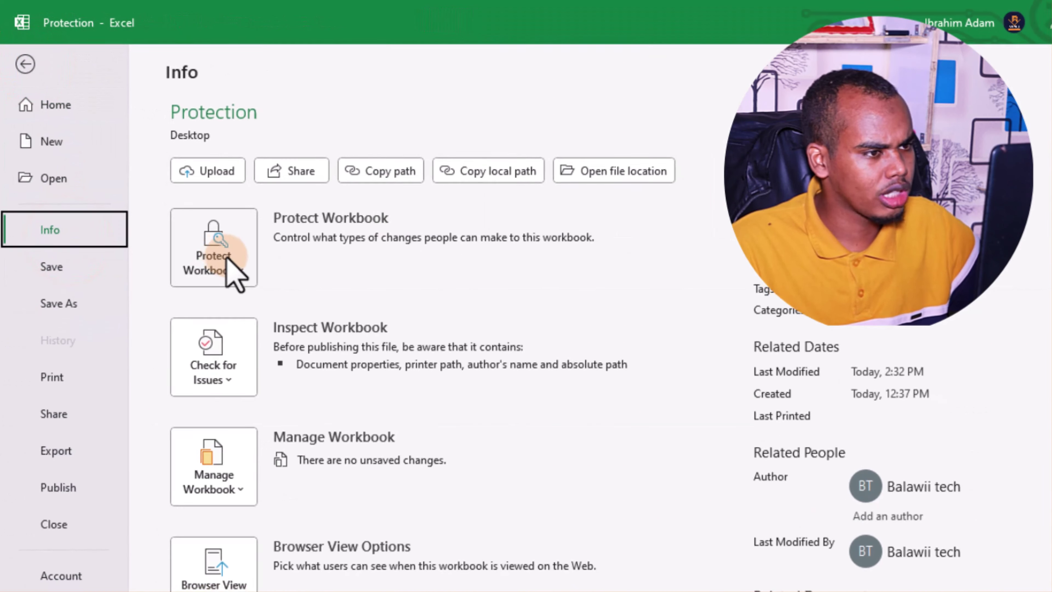
pyautogui.click(215, 251)
pyautogui.click(233, 377)
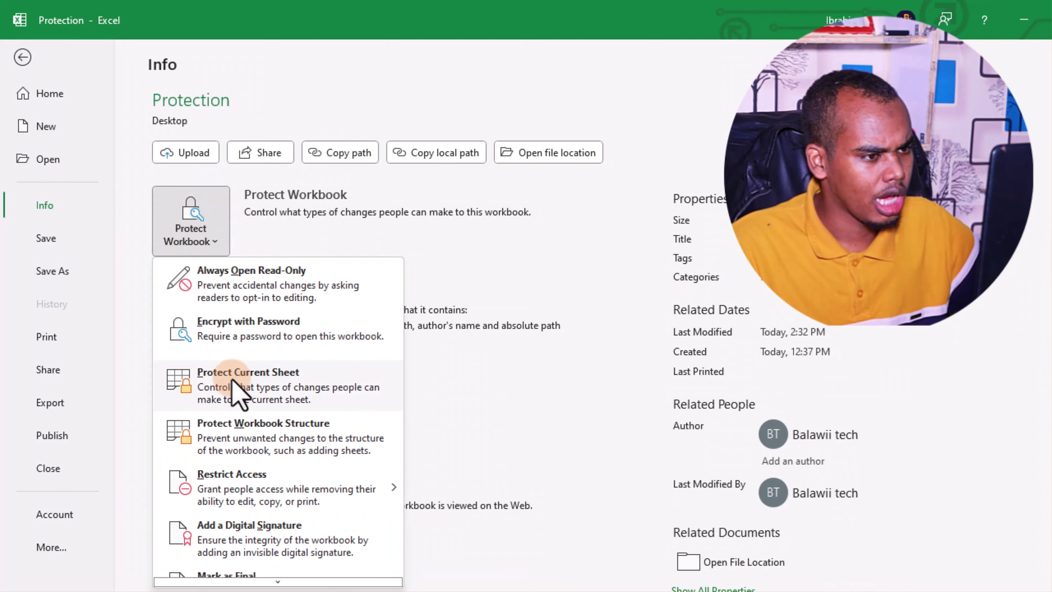
pyautogui.click(315, 373)
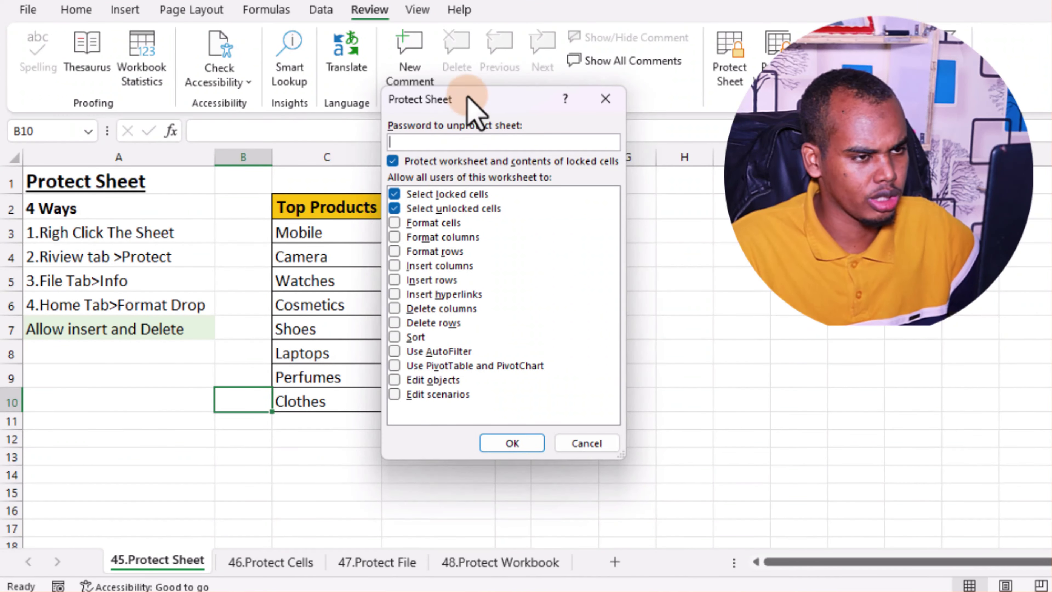
pyautogui.click(604, 102)
pyautogui.click(428, 153)
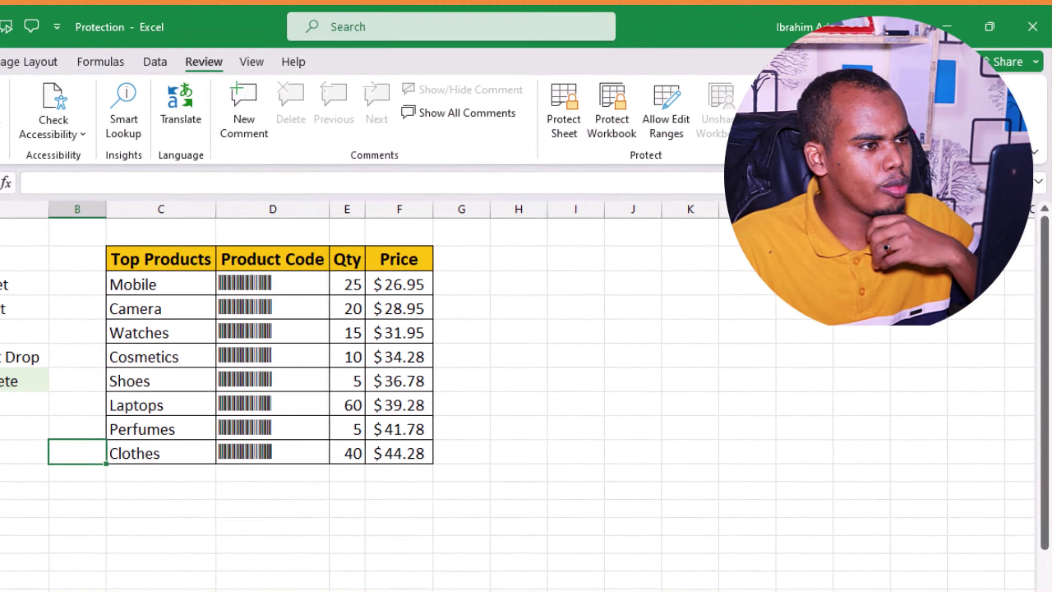
# Open Protect Sheet via Home > Format, close it, then select D3 on 46.Protect Cells
pyautogui.click(62, 53)
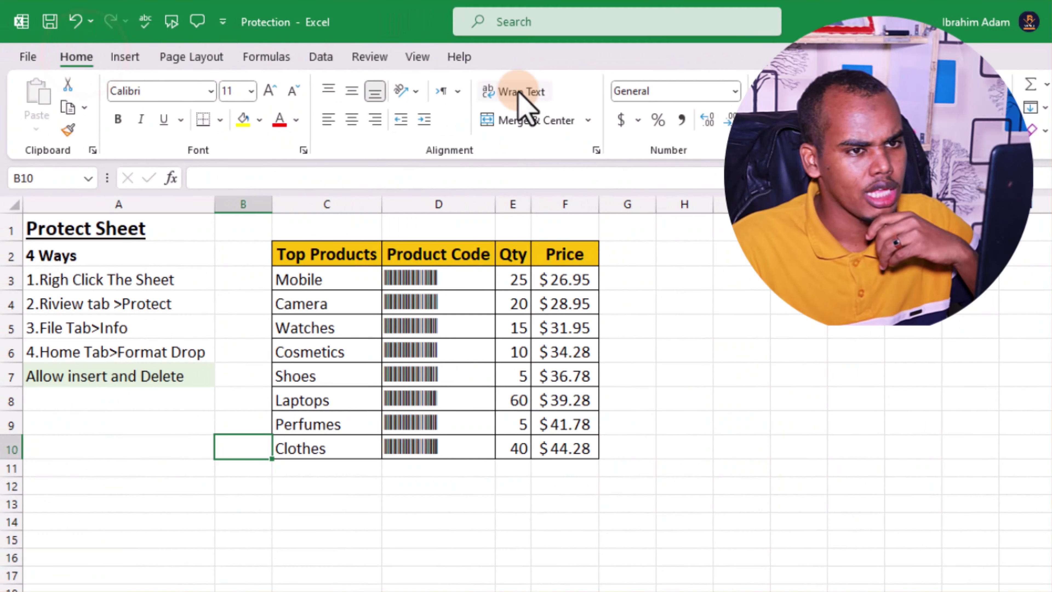
pyautogui.click(689, 131)
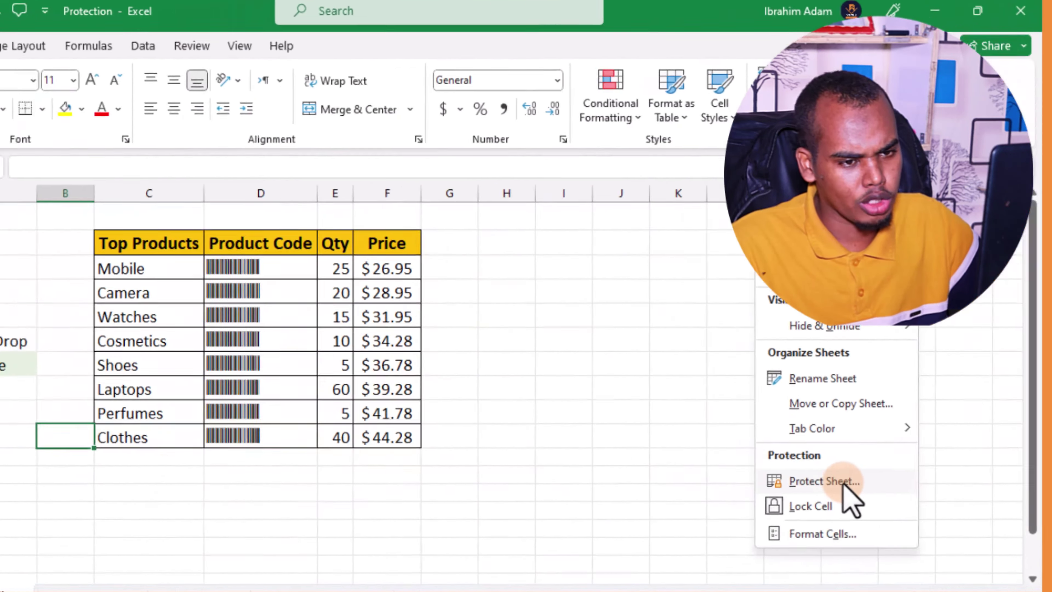
pyautogui.click(730, 493)
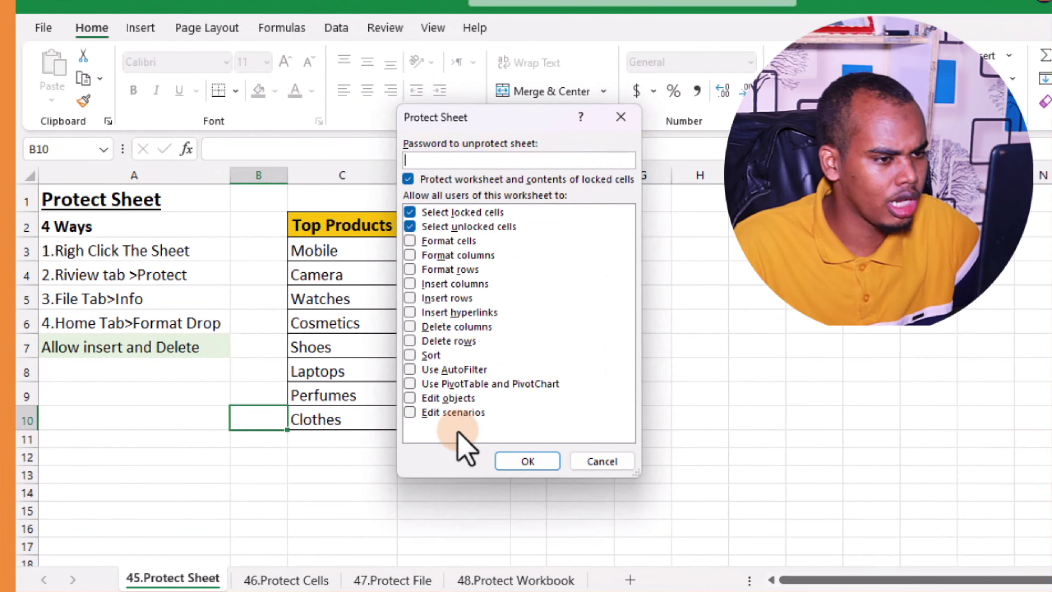
pyautogui.click(620, 117)
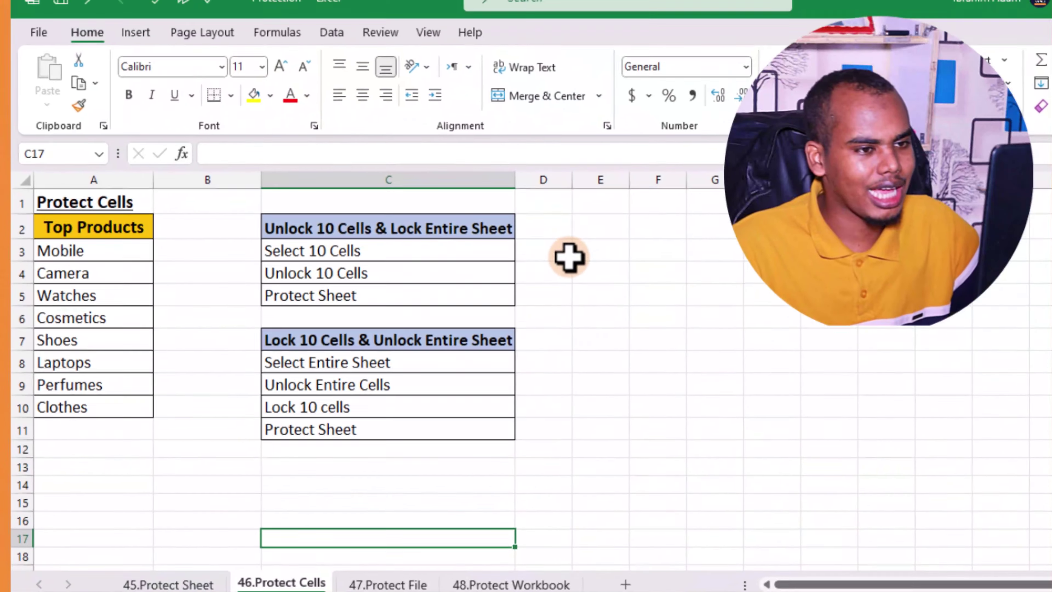
pyautogui.click(569, 257)
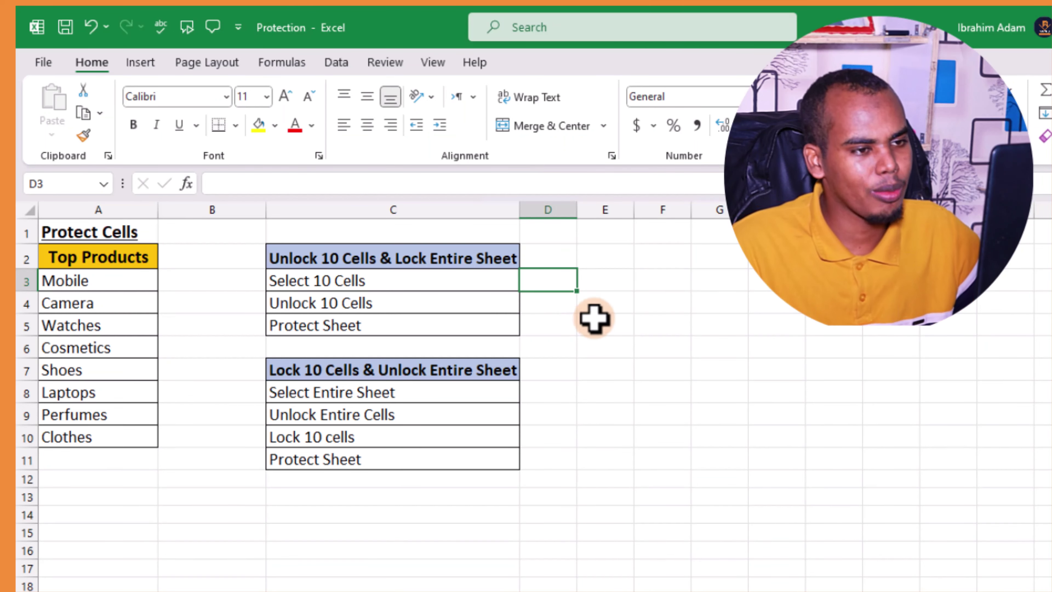
pyautogui.click(601, 273)
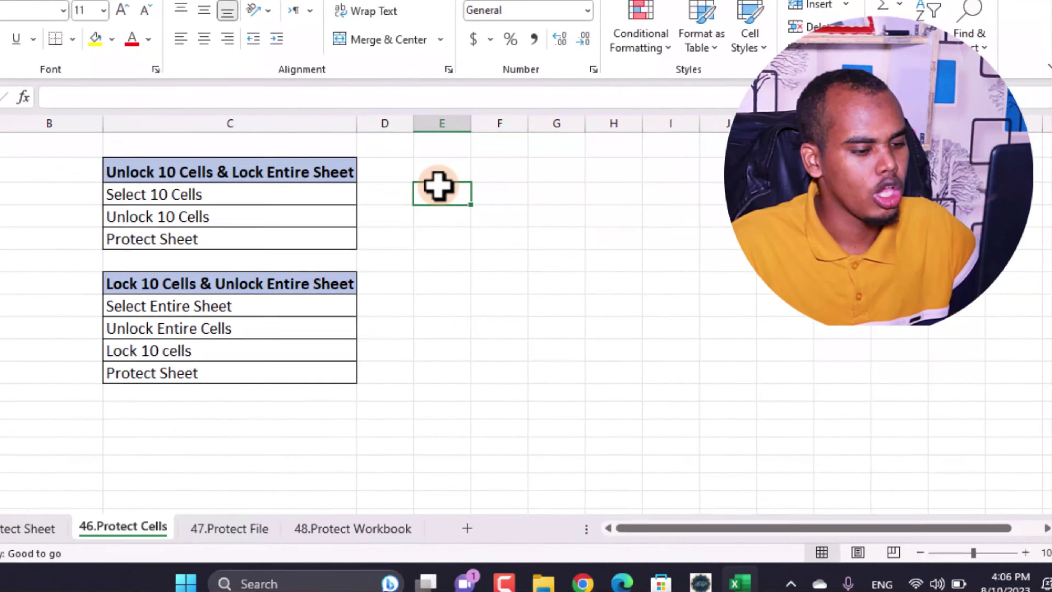
pyautogui.rightClick(601, 272)
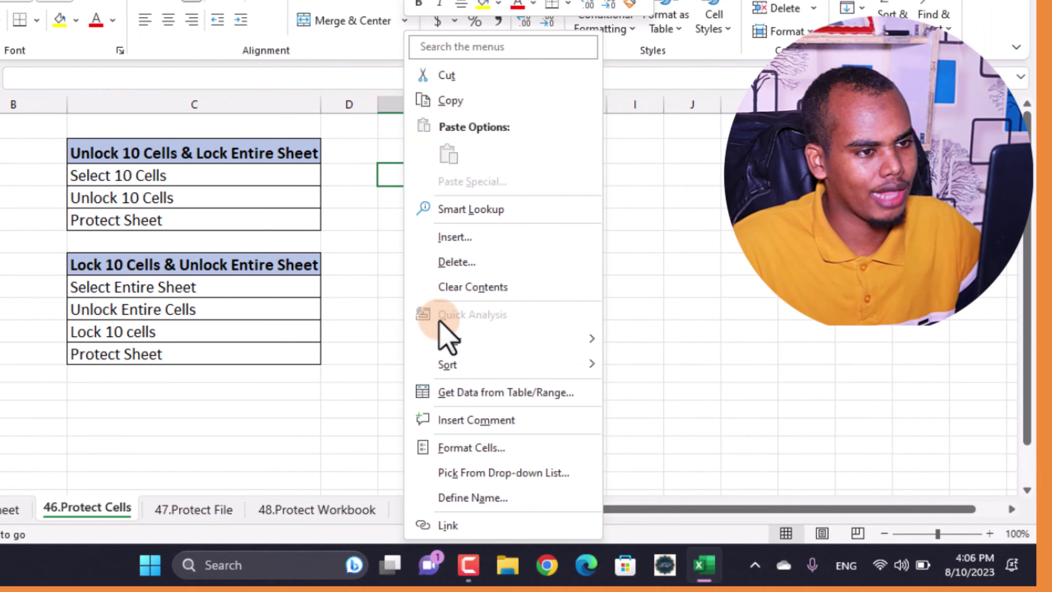
pyautogui.click(476, 448)
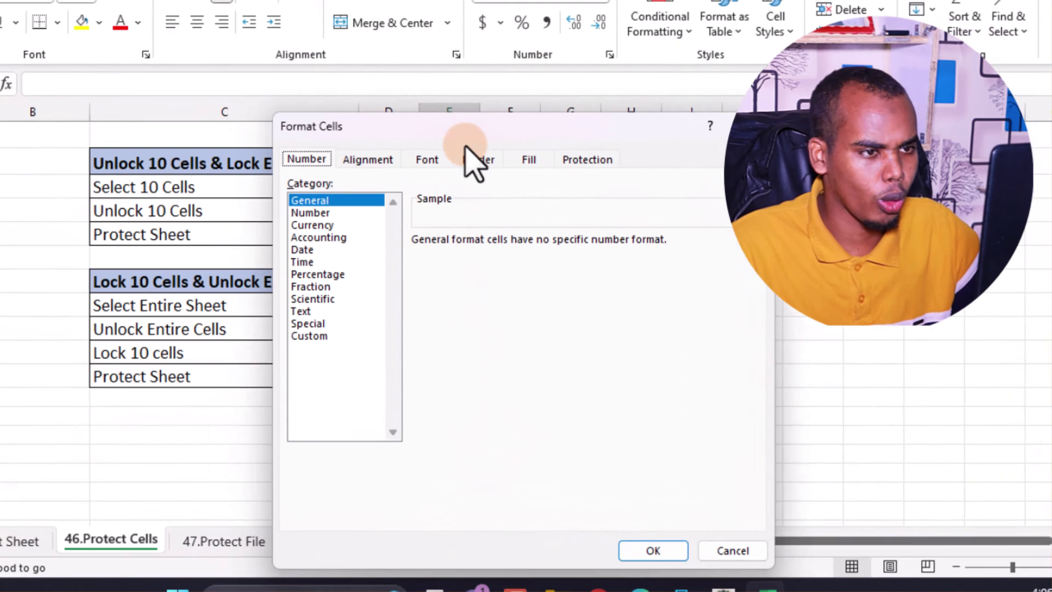
pyautogui.moveTo(410, 120); pyautogui.dragTo(412, 16)
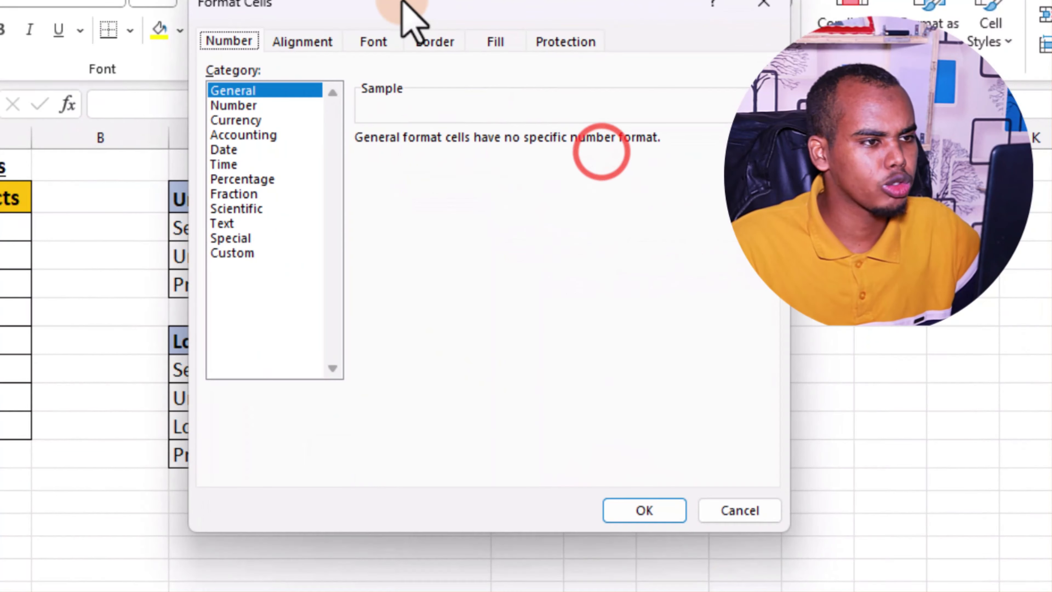
pyautogui.click(464, 120)
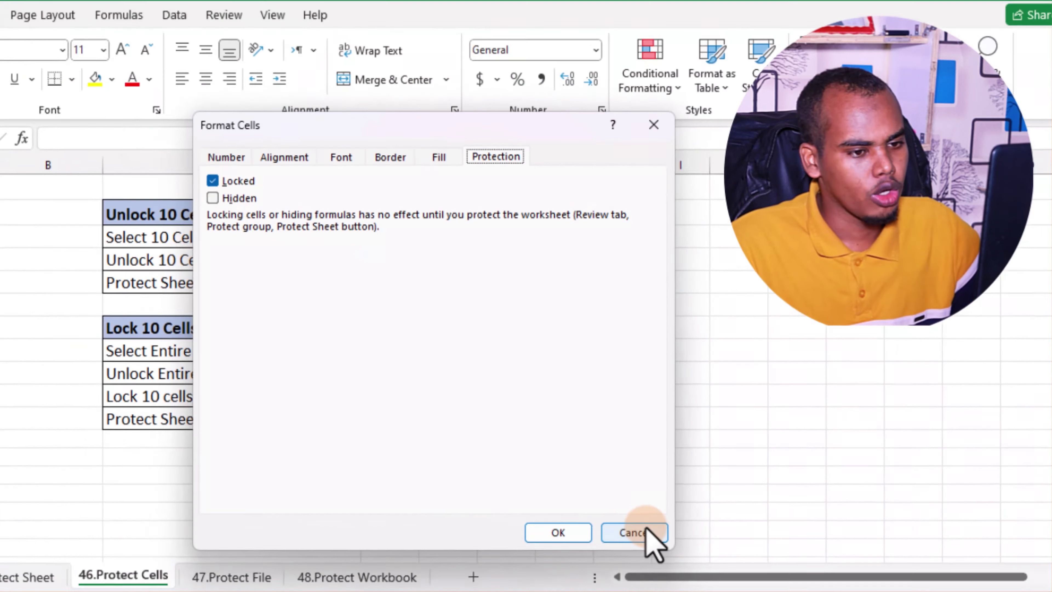
pyautogui.click(653, 515)
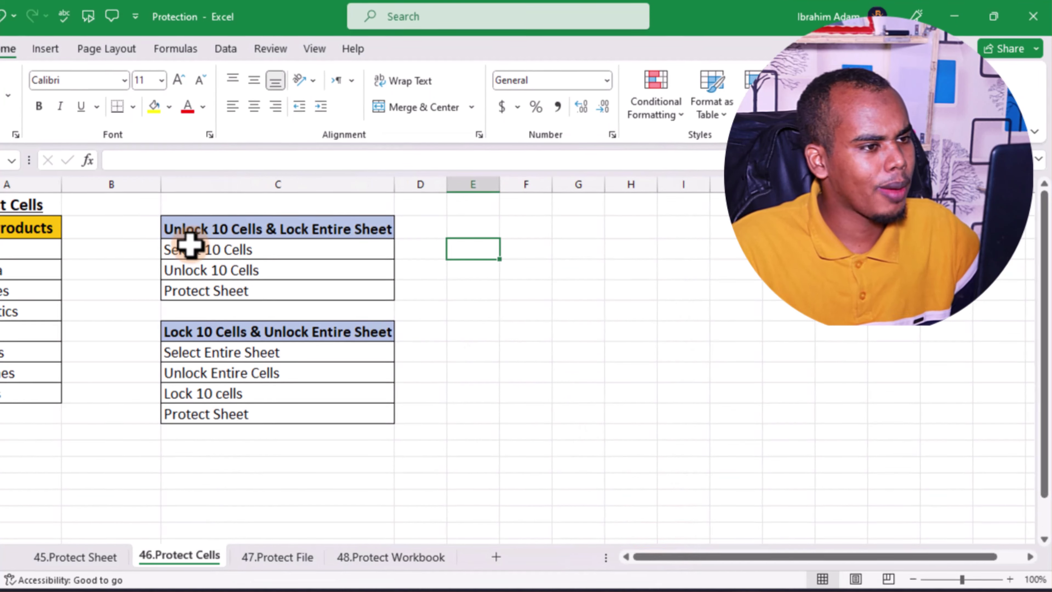
# Turn off the Locked setting for cells A1:A10 in Format Cells
pyautogui.click(208, 231)
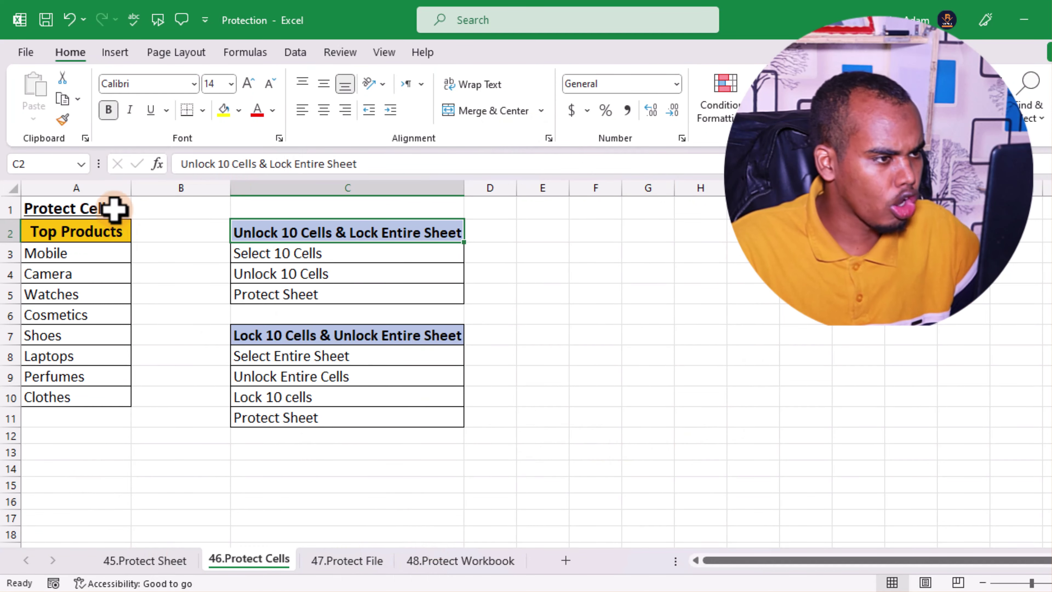
pyautogui.moveTo(114, 209); pyautogui.dragTo(112, 390)
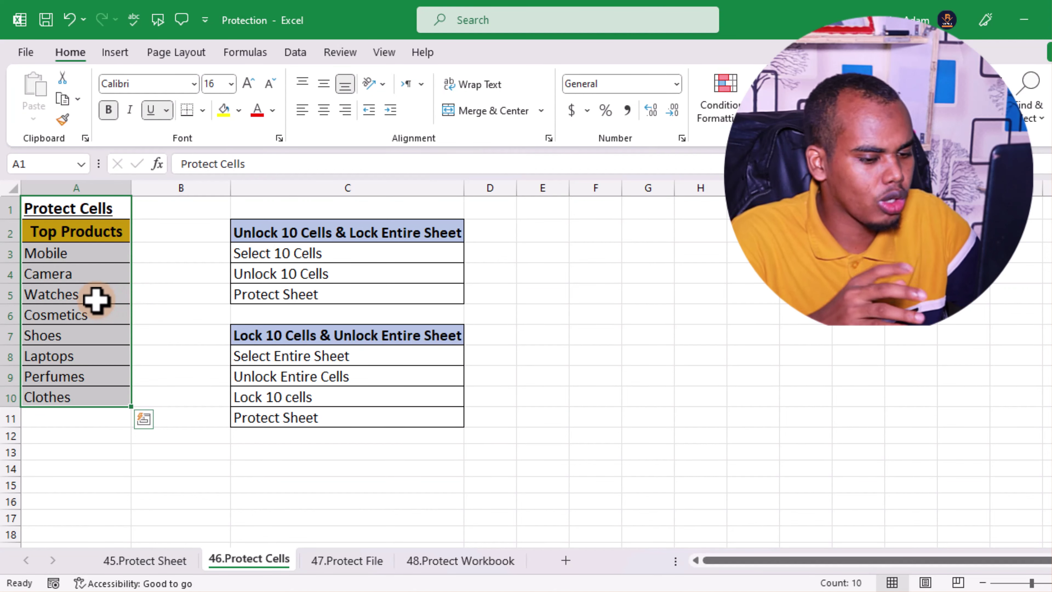
pyautogui.hotkey('ctrl', '1')
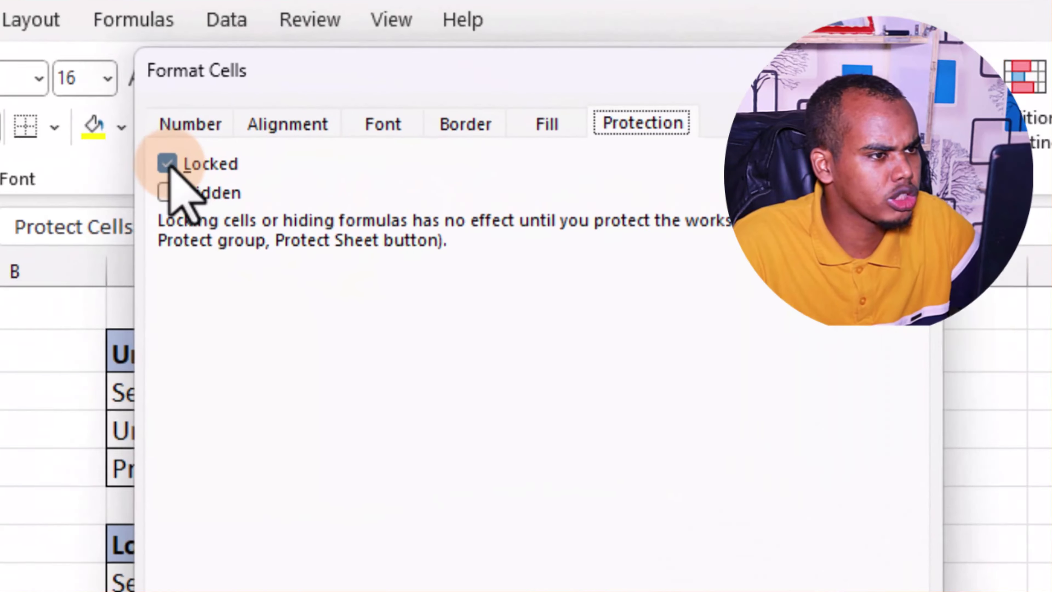
pyautogui.click(263, 130)
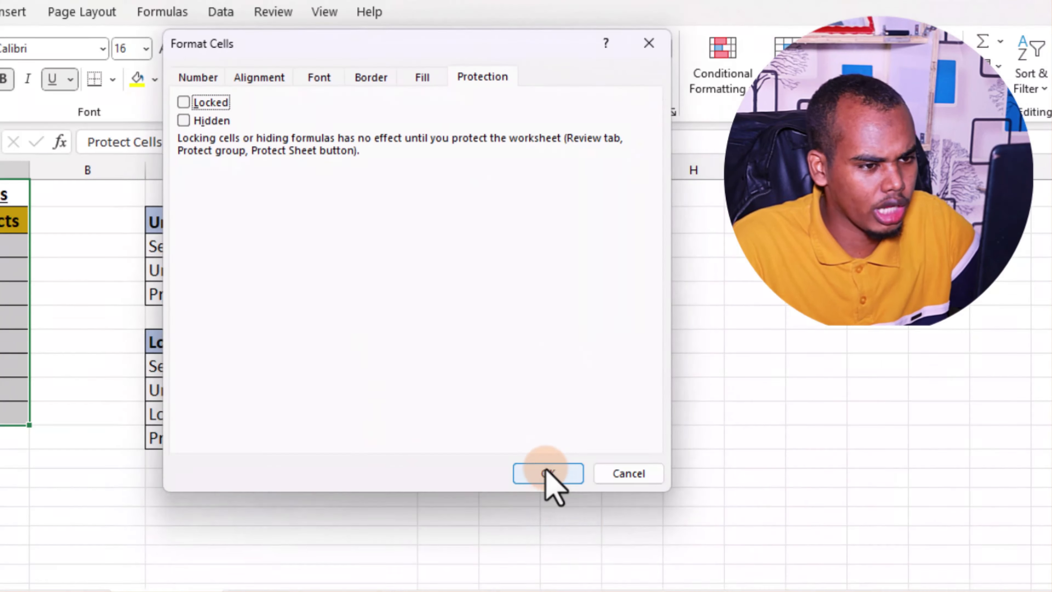
pyautogui.click(547, 473)
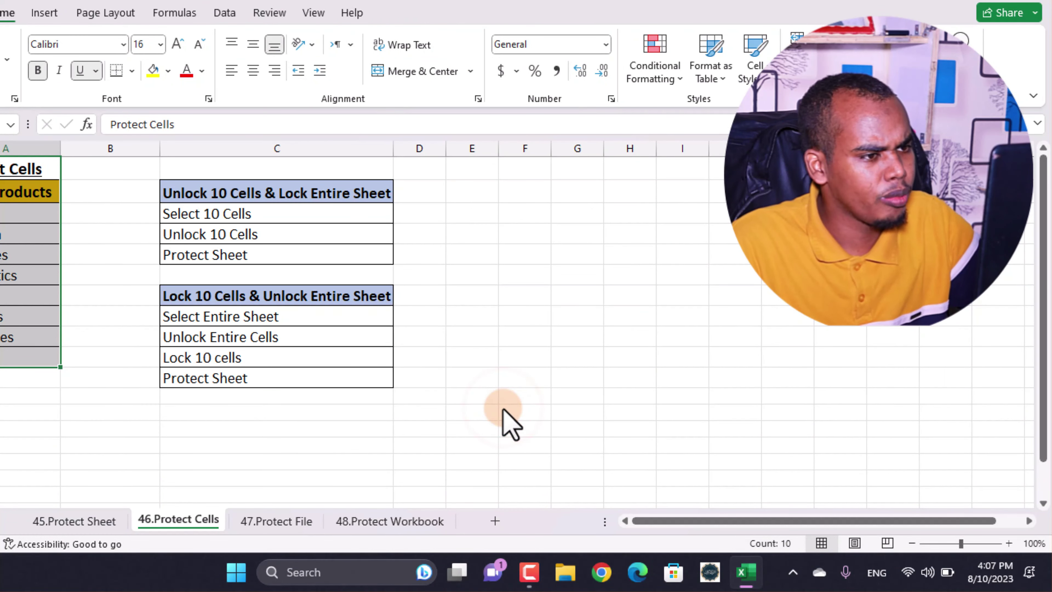
# Protect the 46.Protect Cells worksheet with a confirmed password
pyautogui.click(128, 287)
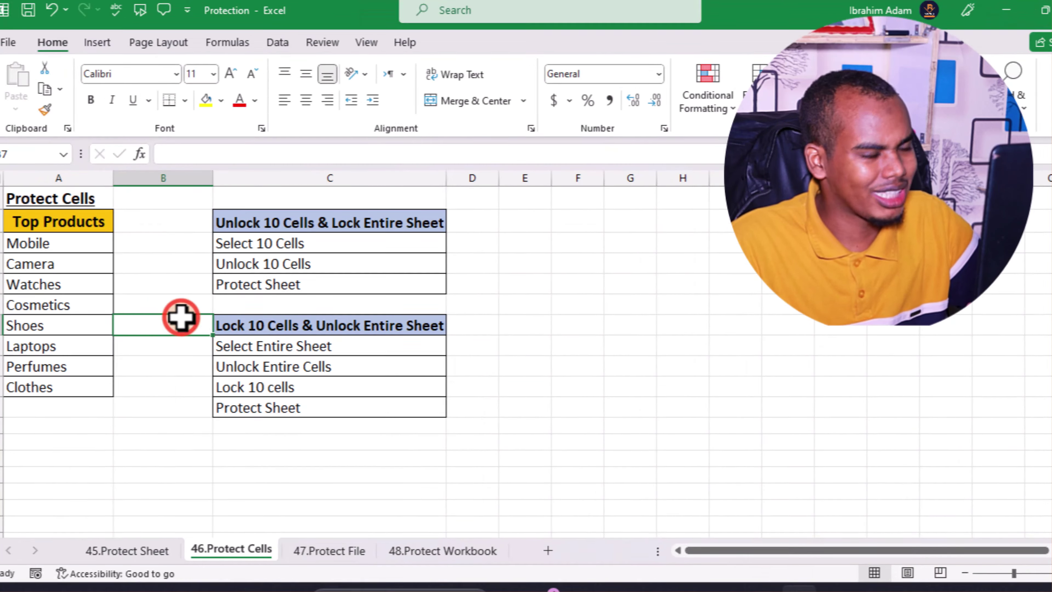
pyautogui.click(264, 286)
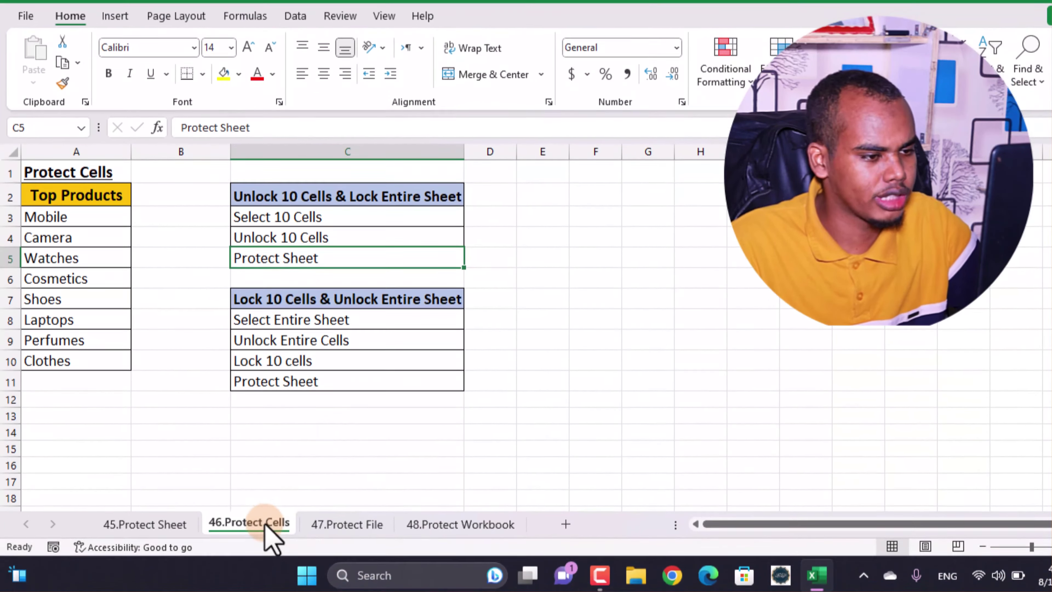
pyautogui.rightClick(265, 560)
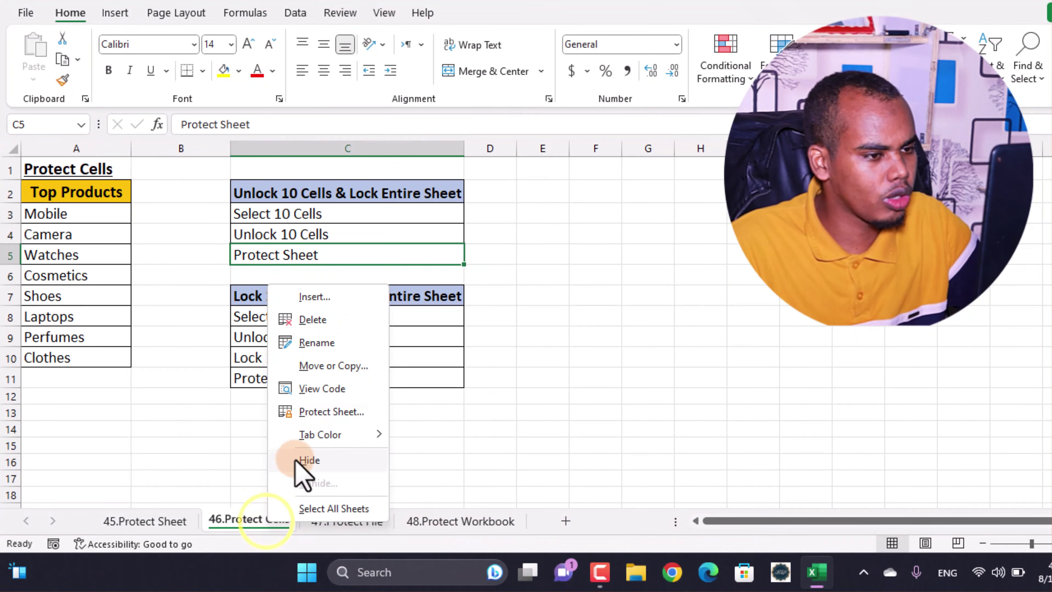
pyautogui.click(325, 411)
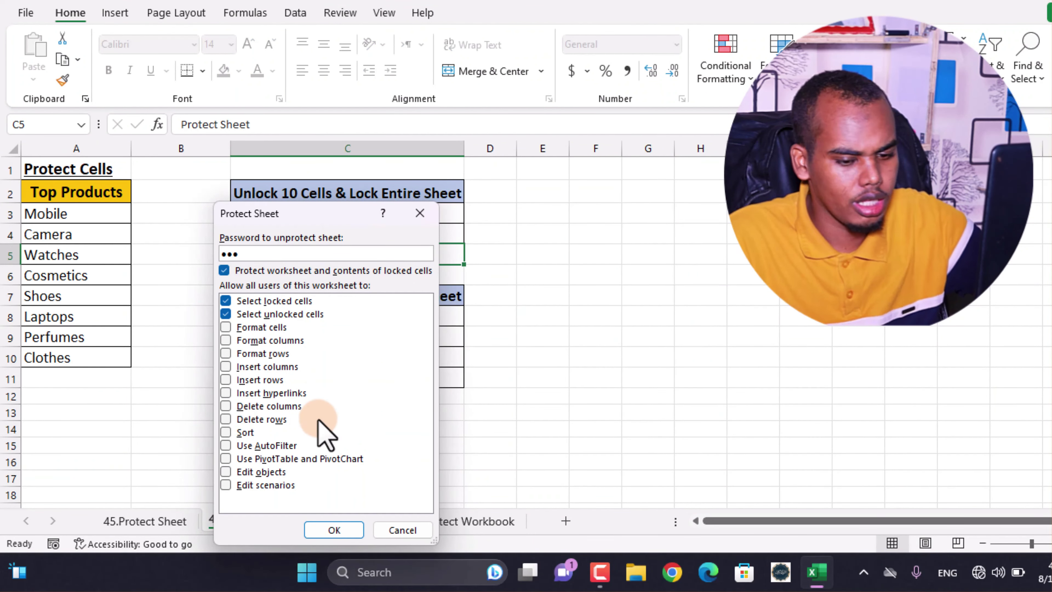
pyautogui.press('Return')
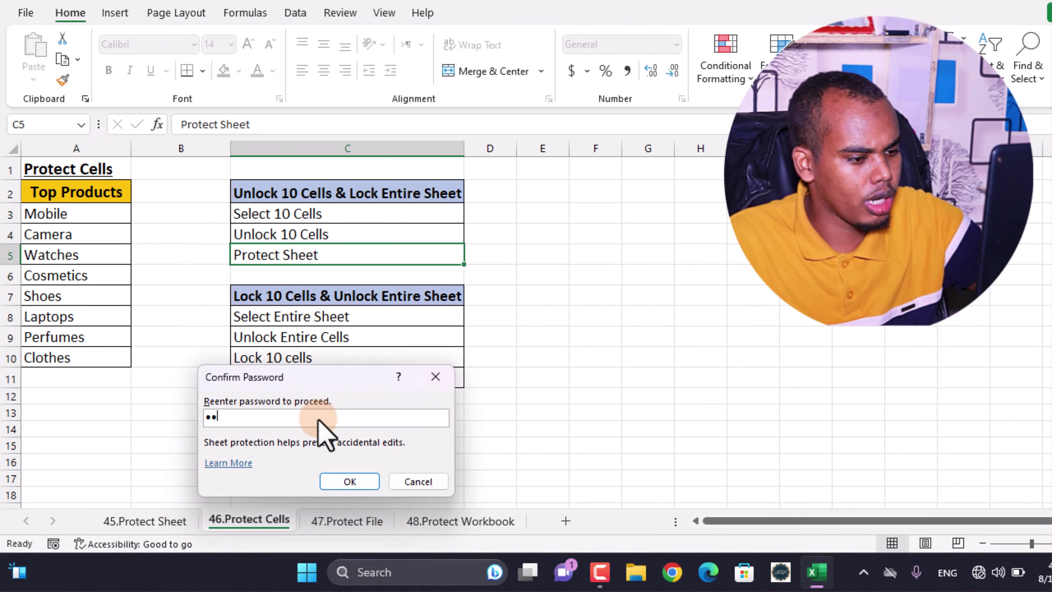
pyautogui.press('Return')
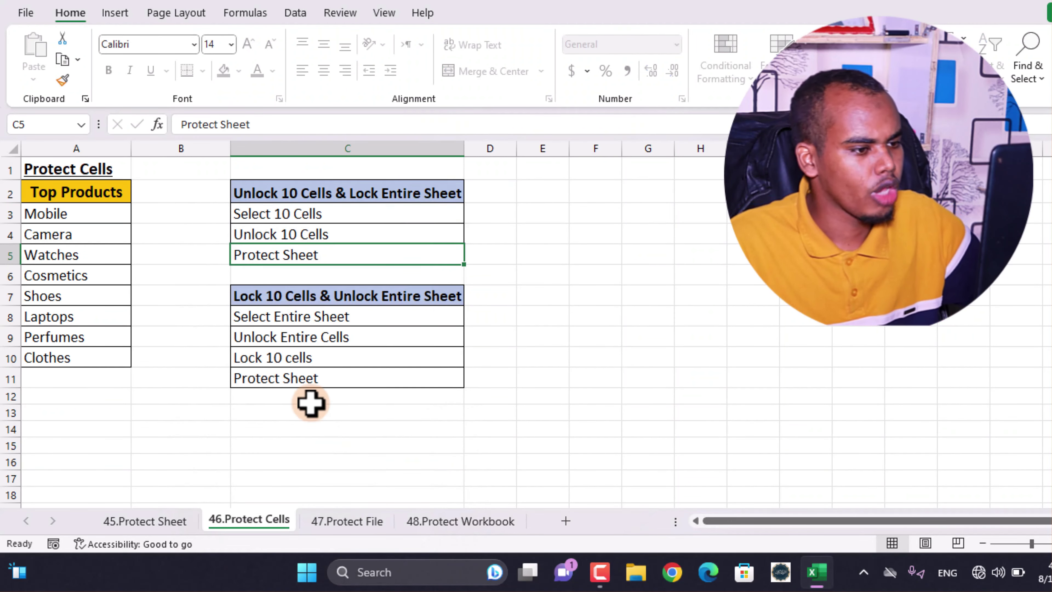
pyautogui.doubleClick(212, 277)
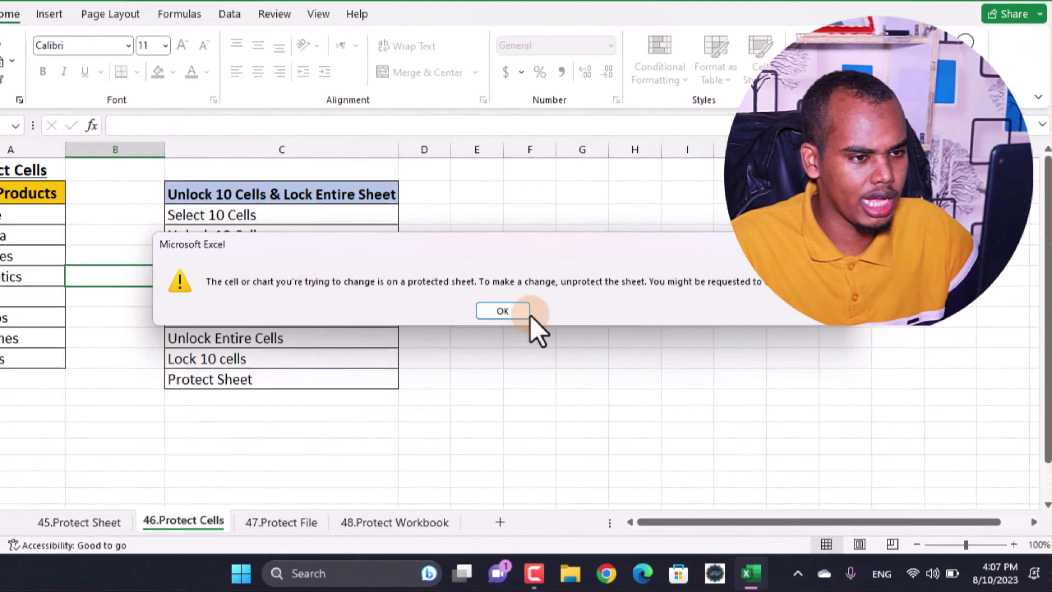
pyautogui.click(451, 314)
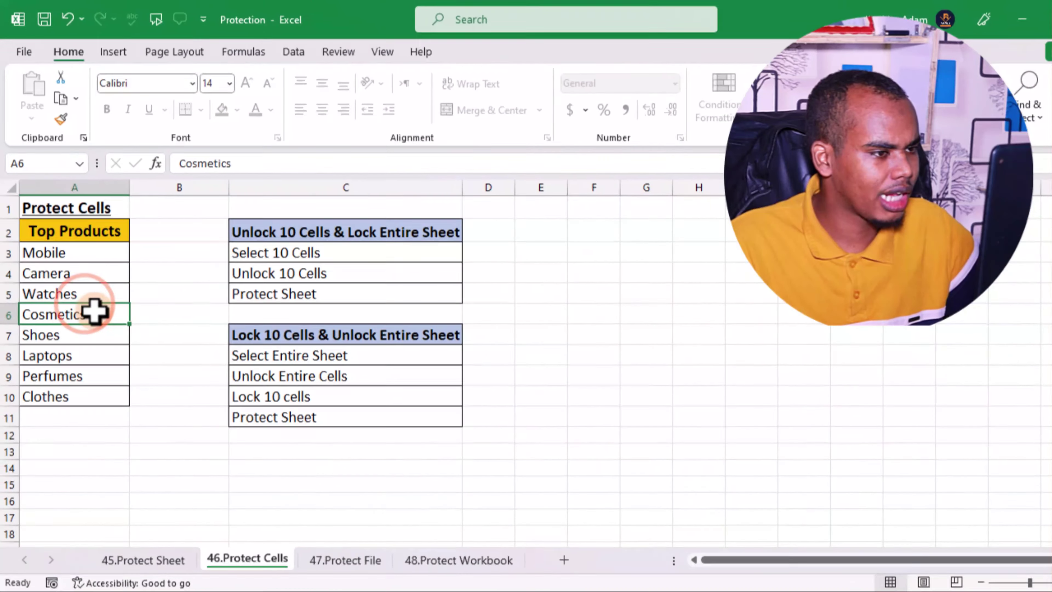
pyautogui.doubleClick(101, 313)
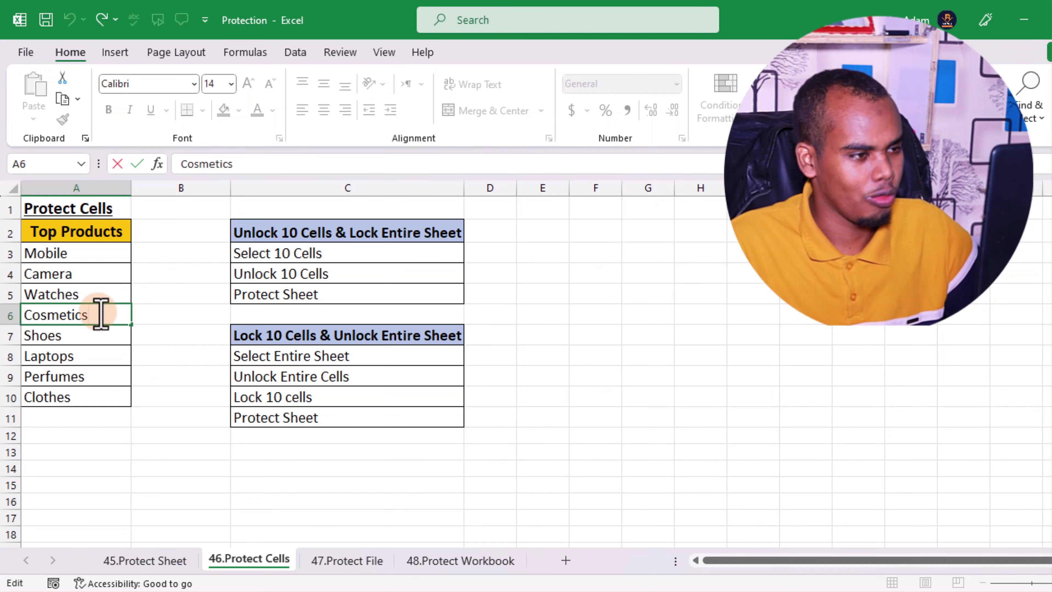
pyautogui.click(94, 393)
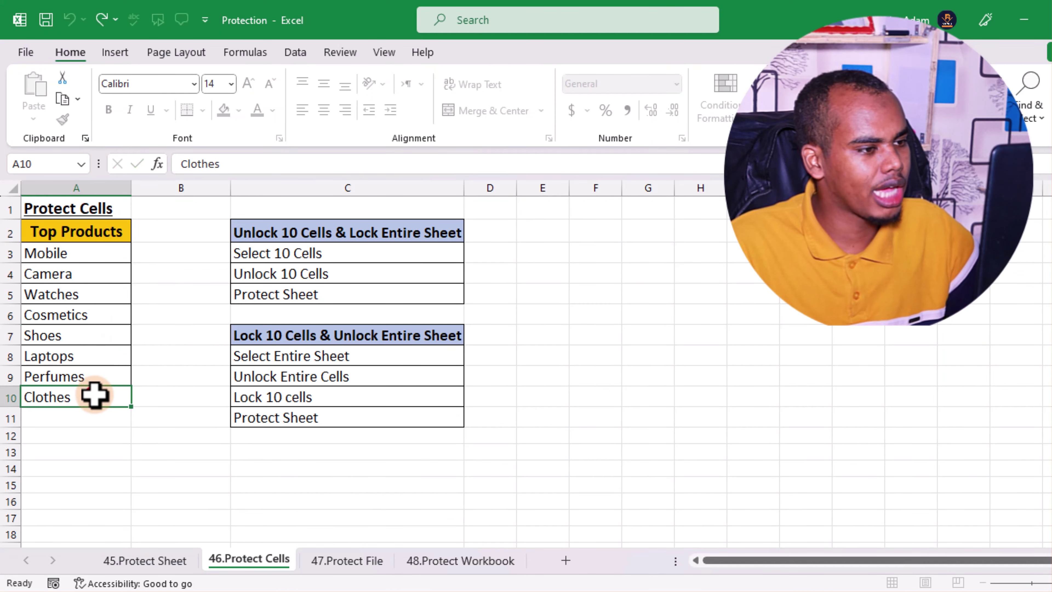
pyautogui.doubleClick(95, 394)
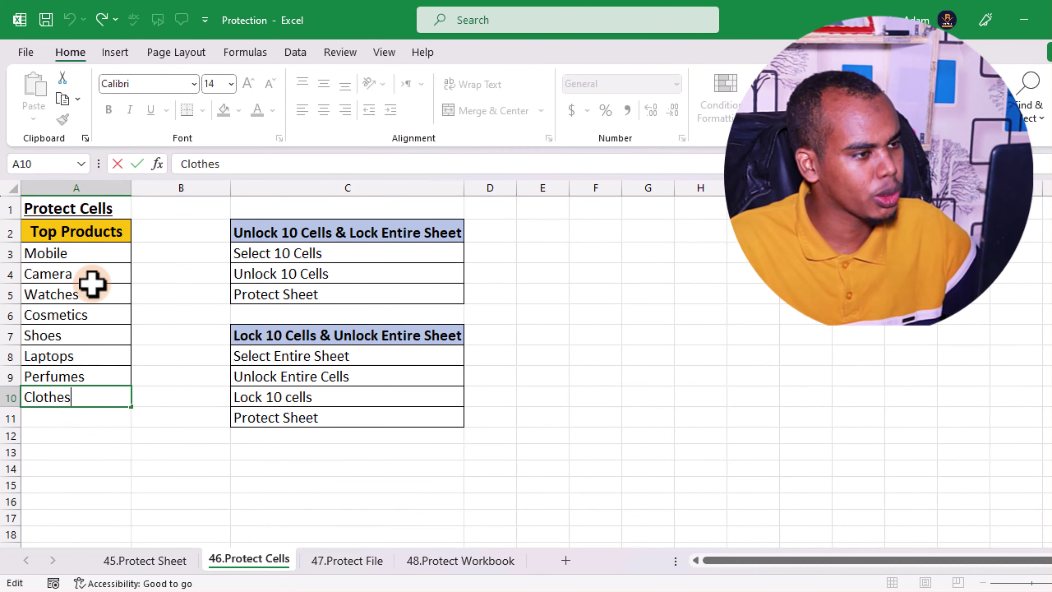
pyautogui.click(209, 449)
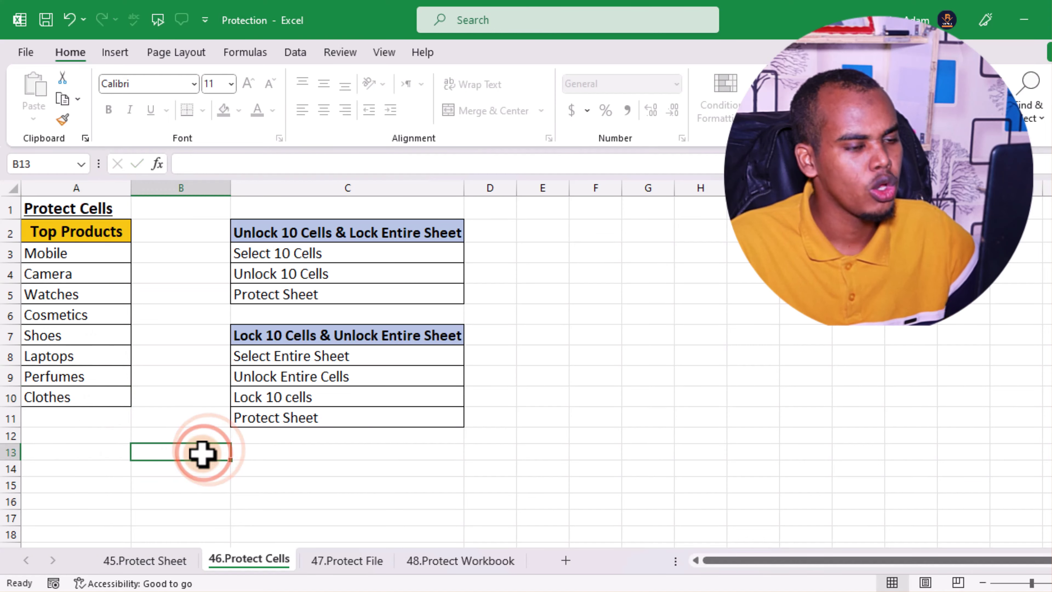
pyautogui.doubleClick(202, 453)
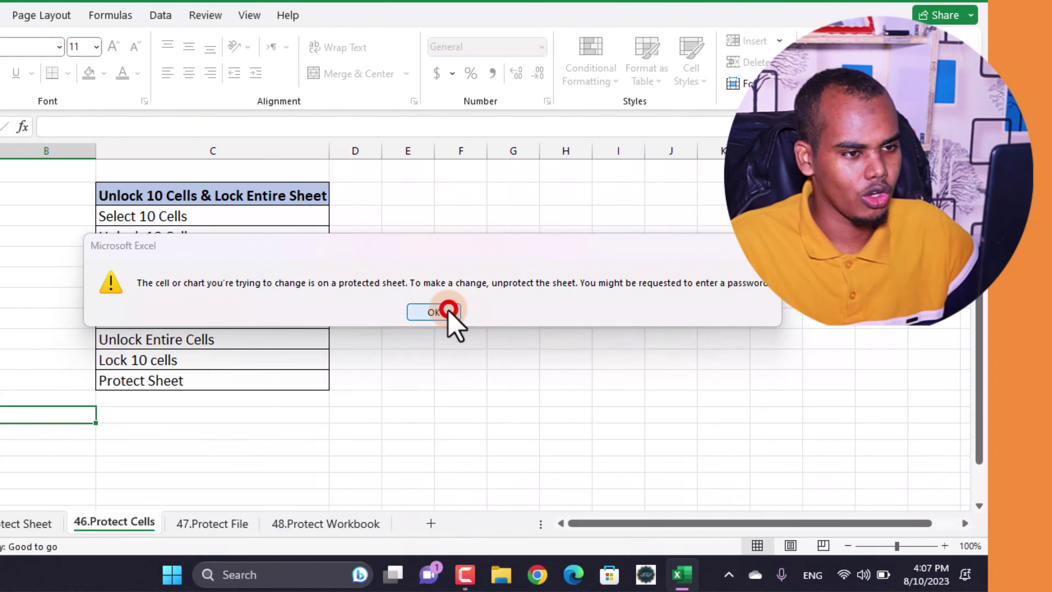
pyautogui.click(449, 311)
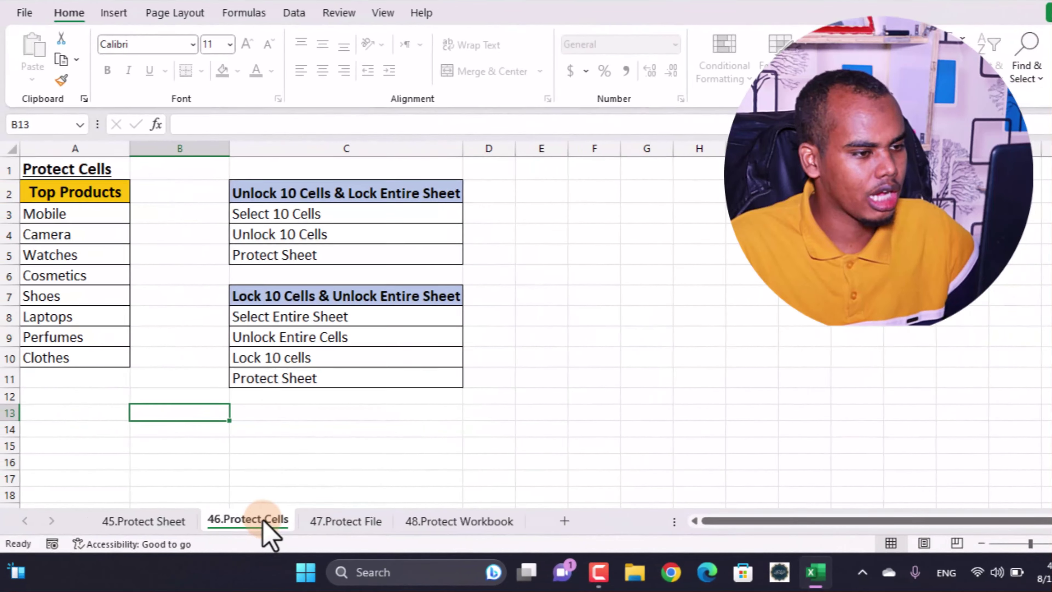
# Unprotect the 46.Protect Cells sheet using its password, then select C7
pyautogui.rightClick(269, 518)
pyautogui.click(330, 408)
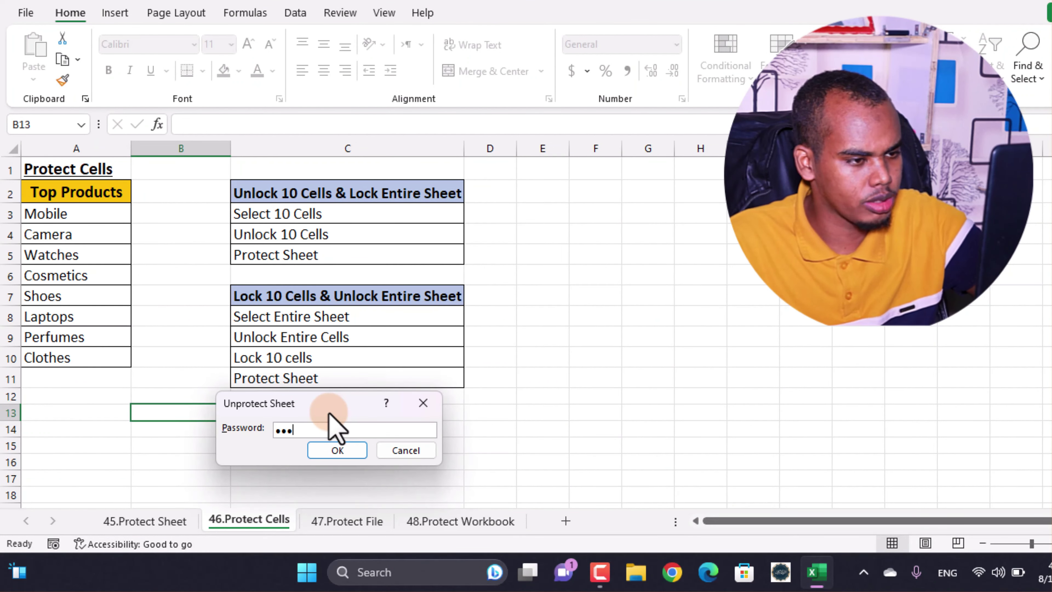
pyautogui.click(337, 450)
pyautogui.click(299, 300)
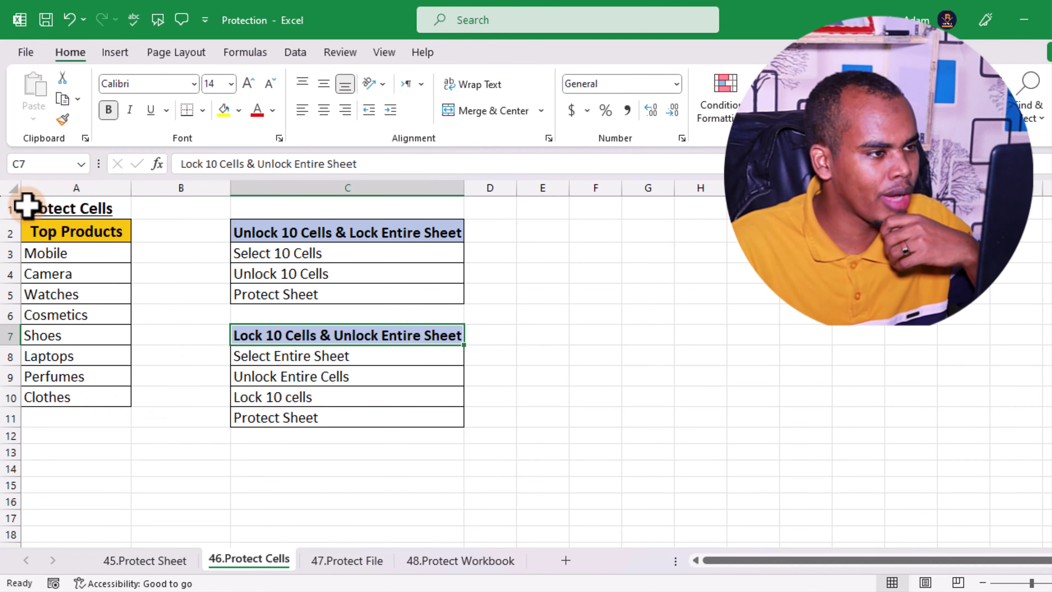
# Unlock every cell on the sheet through Format Cells Protection
pyautogui.click(16, 189)
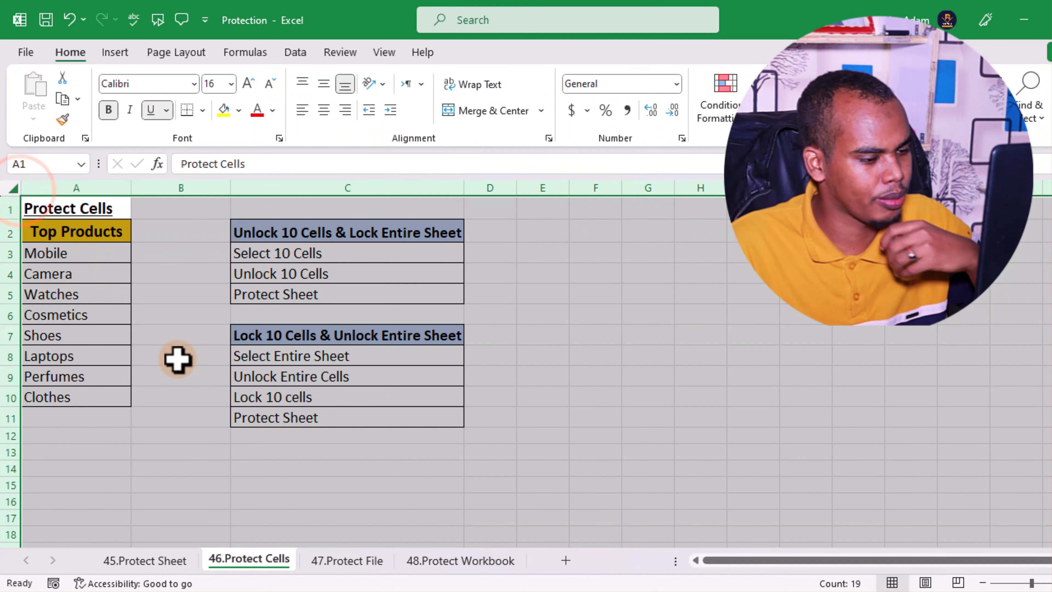
pyautogui.hotkey('ctrl', '1')
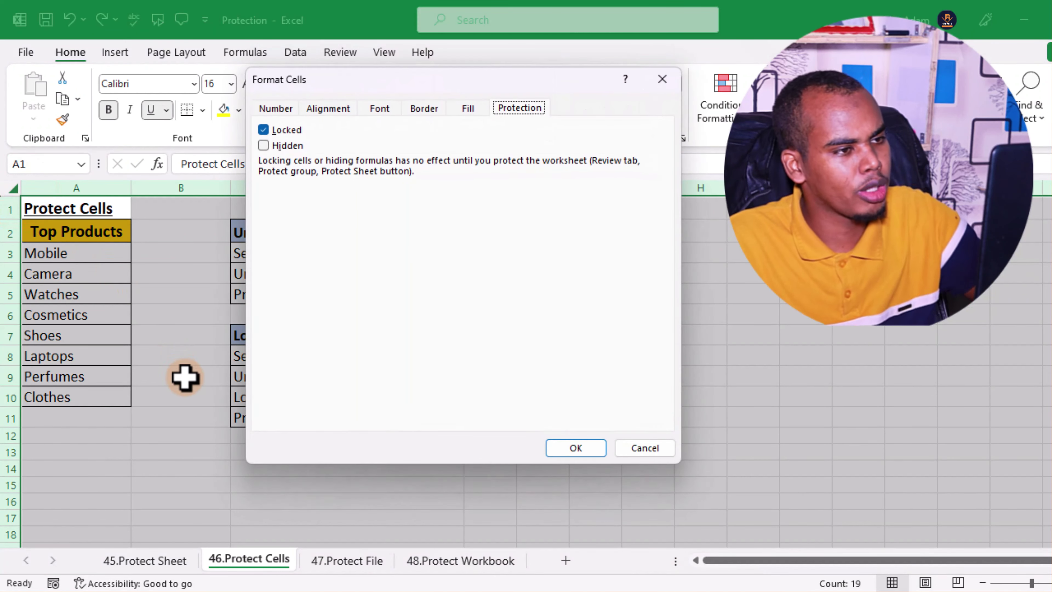
pyautogui.click(263, 129)
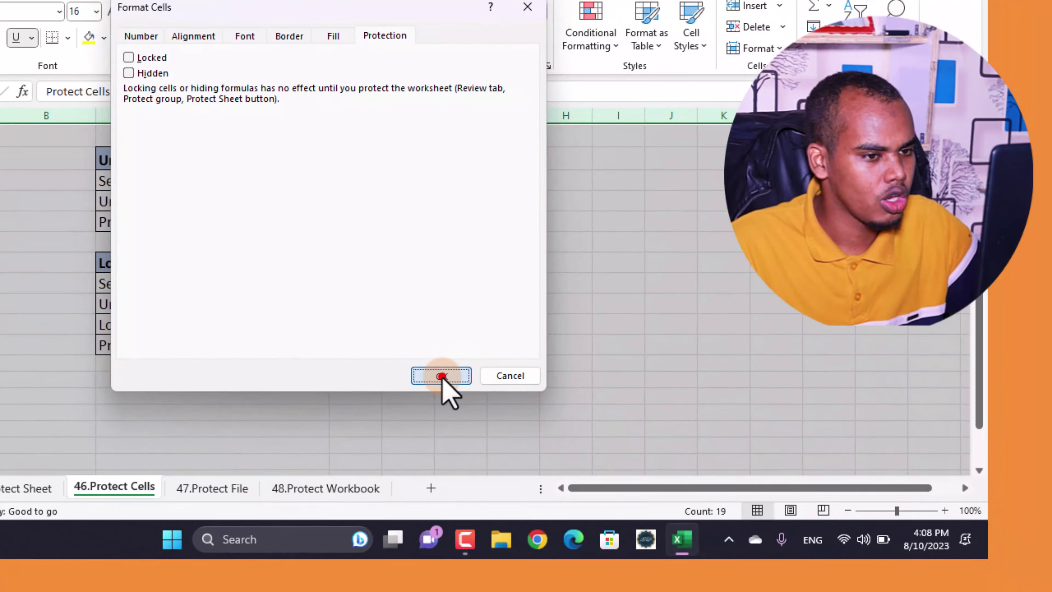
pyautogui.click(575, 448)
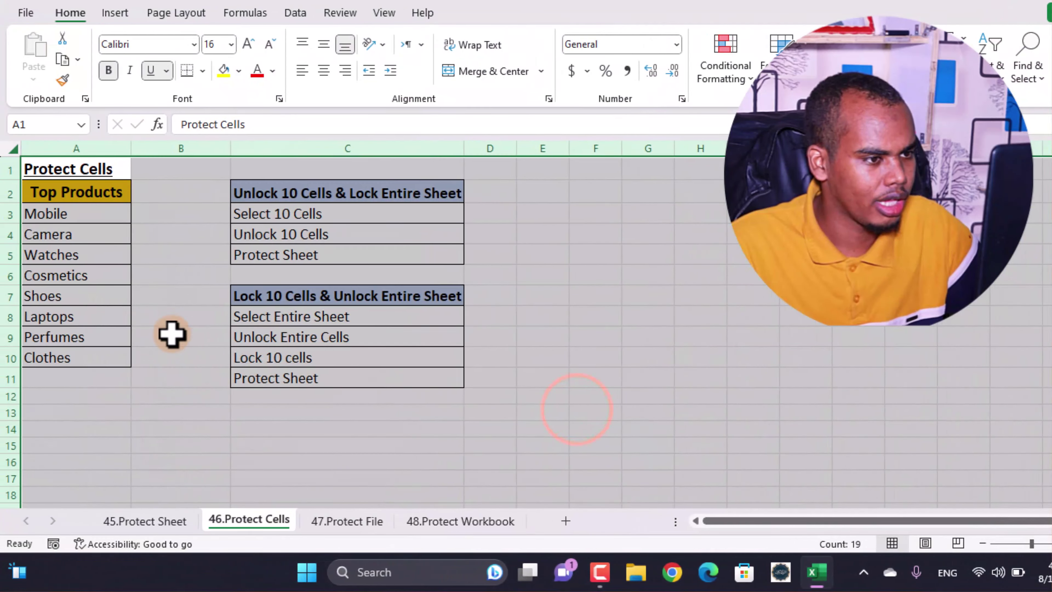
pyautogui.click(172, 332)
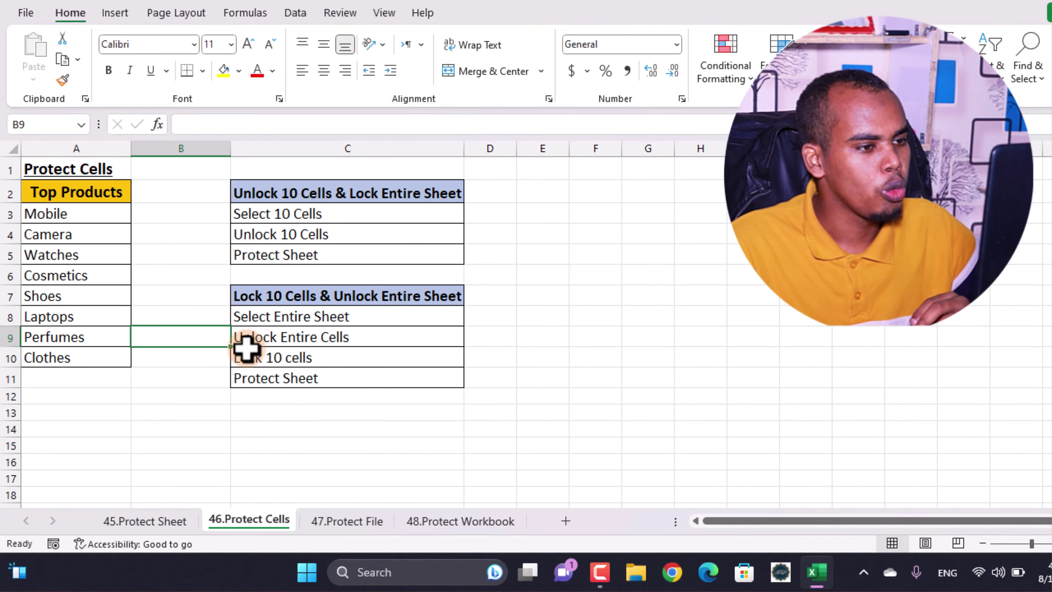
# Re-lock only the range A1:A10
pyautogui.click(255, 360)
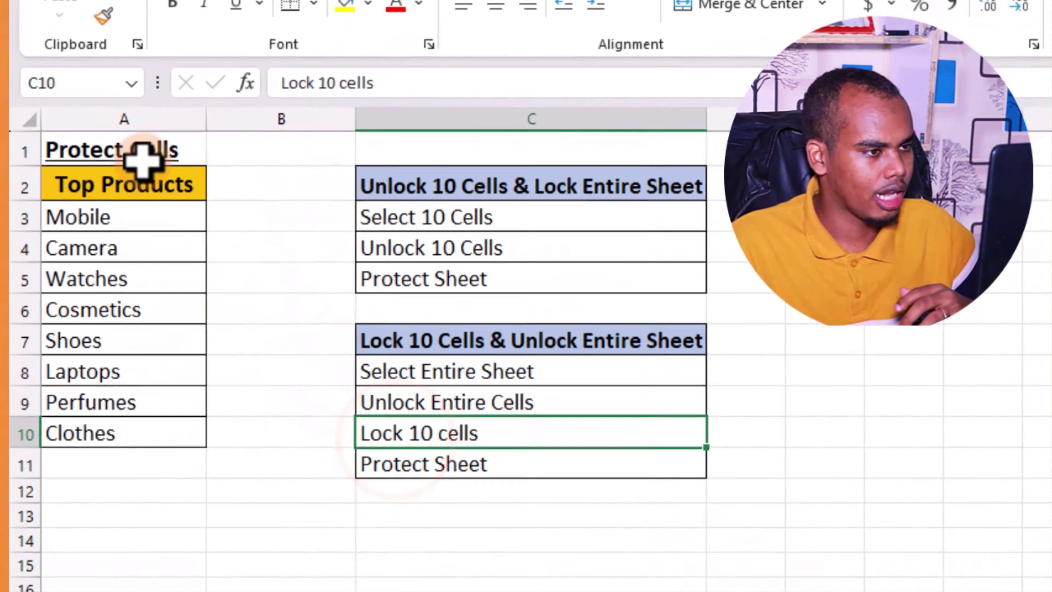
pyautogui.click(98, 204)
pyautogui.moveTo(98, 204); pyautogui.dragTo(105, 389)
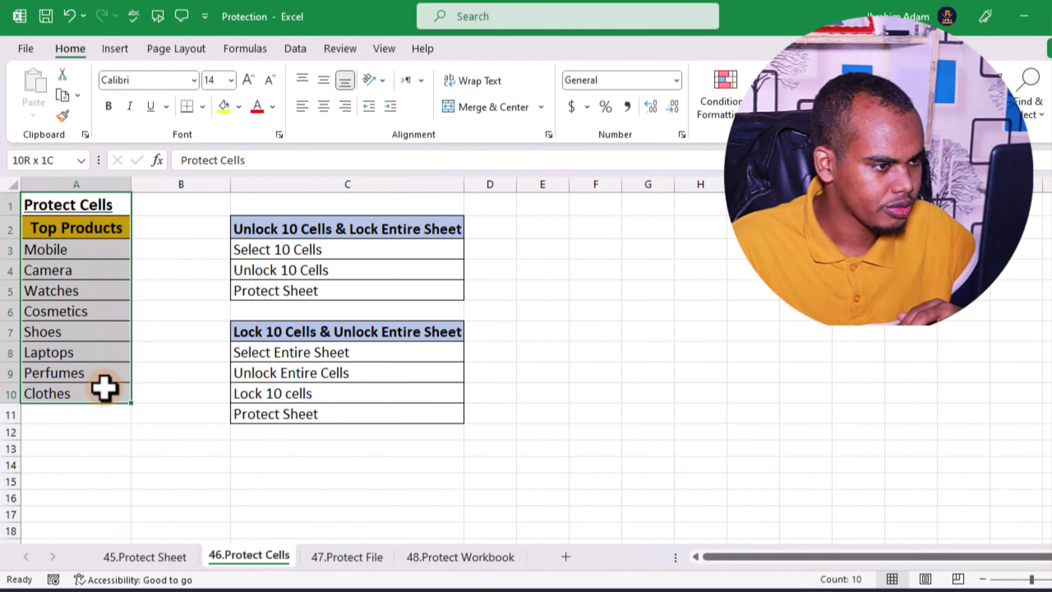
pyautogui.hotkey('ctrl', '1')
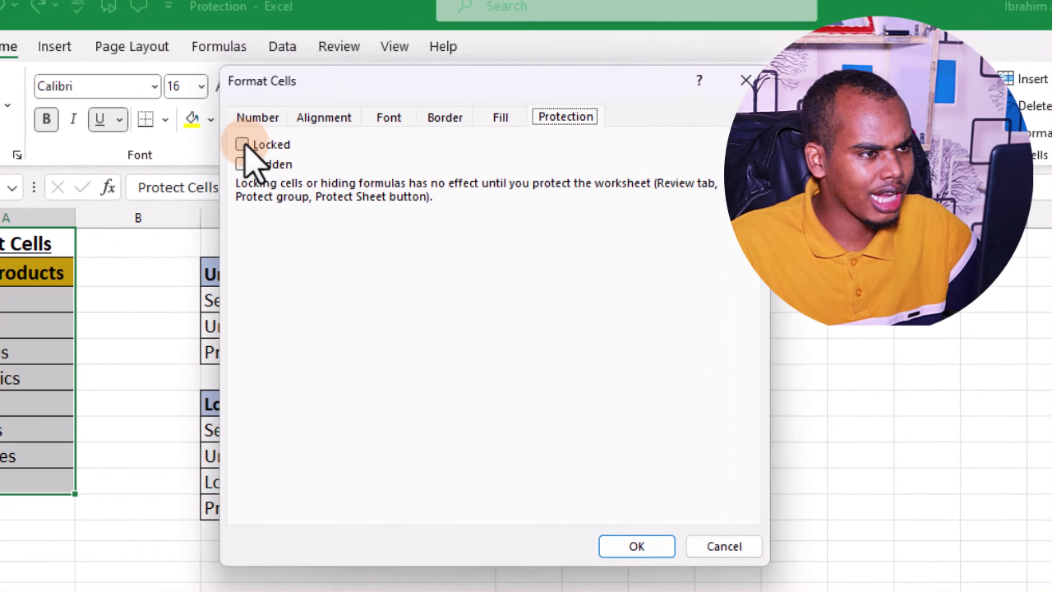
pyautogui.click(263, 140)
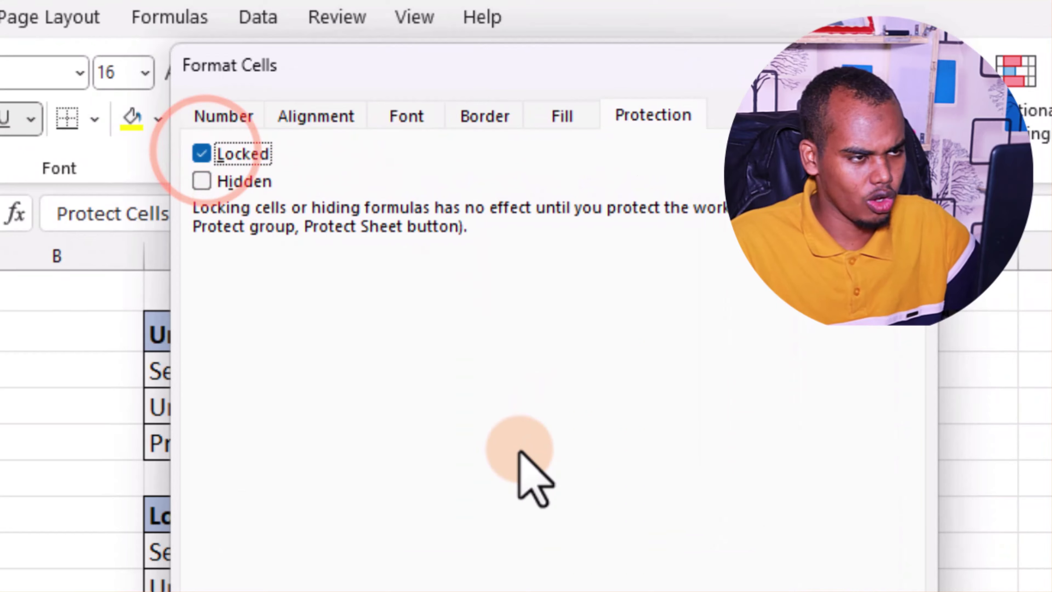
pyautogui.click(576, 541)
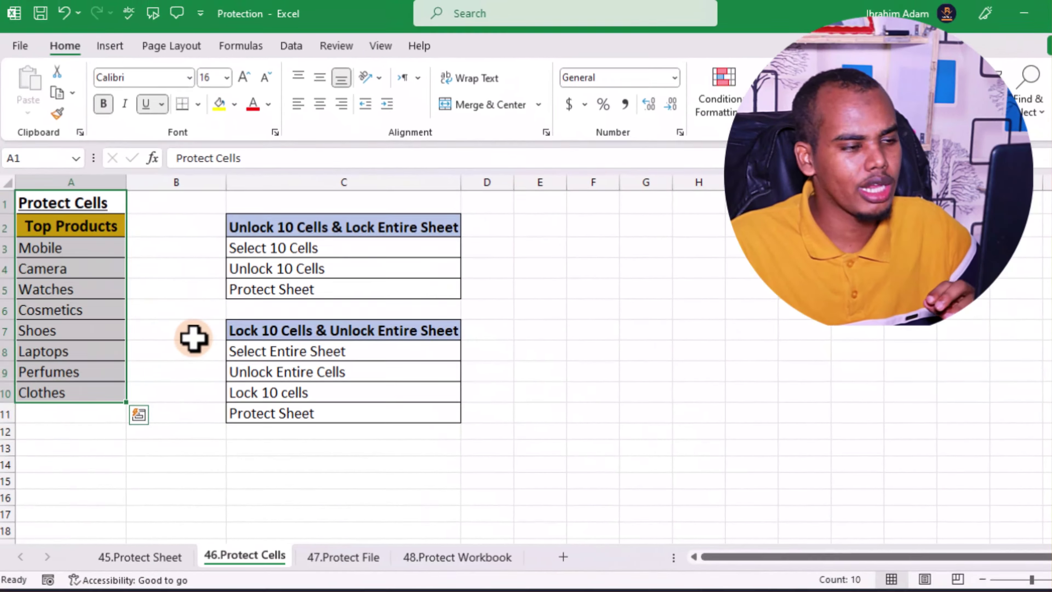
pyautogui.click(192, 333)
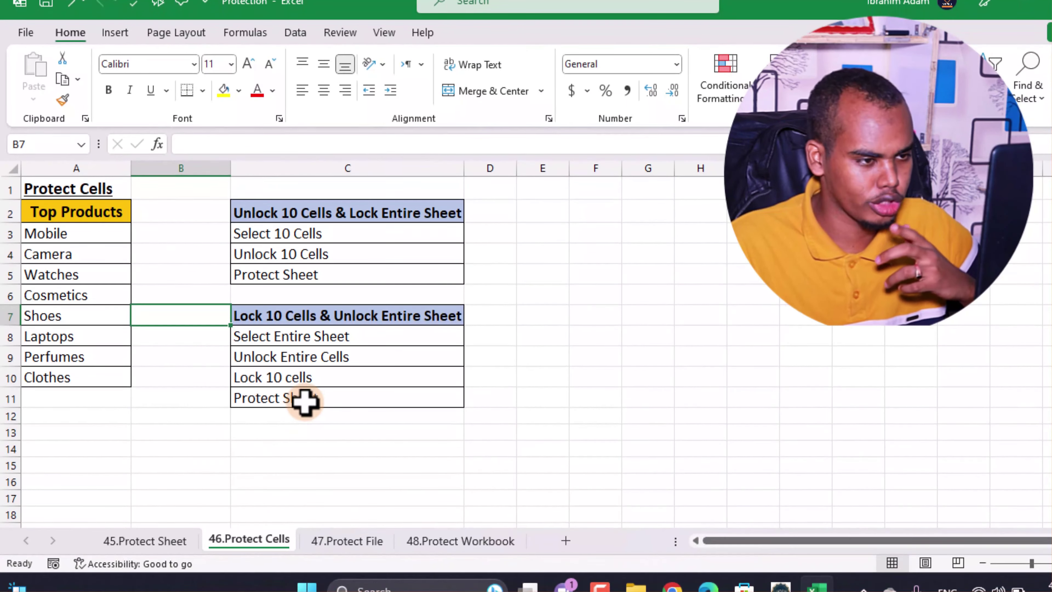
# Protect the 46.Protect Cells sheet again with an entered and confirmed password
pyautogui.click(304, 414)
pyautogui.rightClick(249, 541)
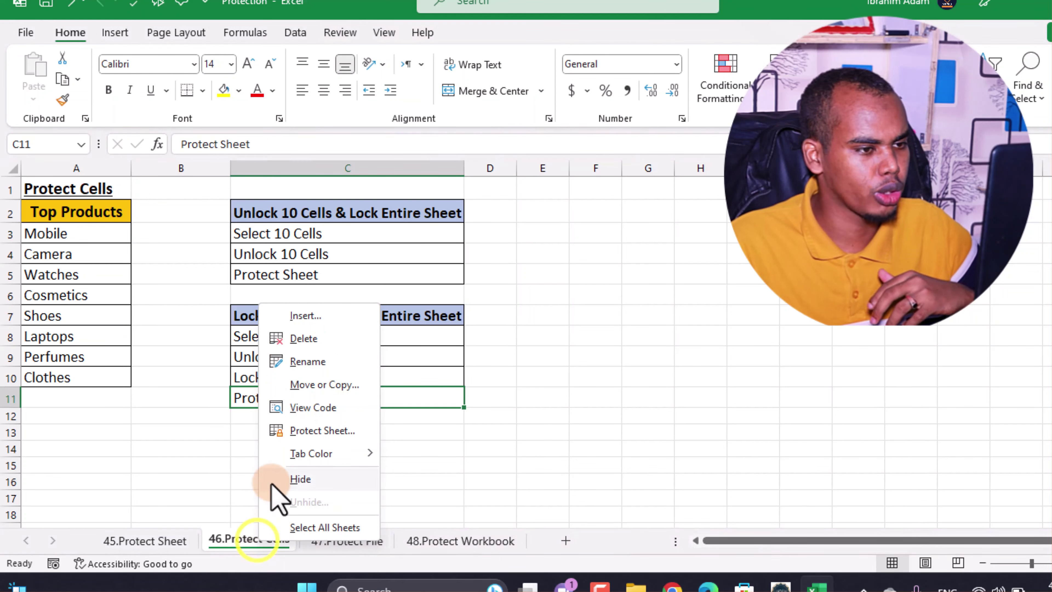
pyautogui.click(323, 432)
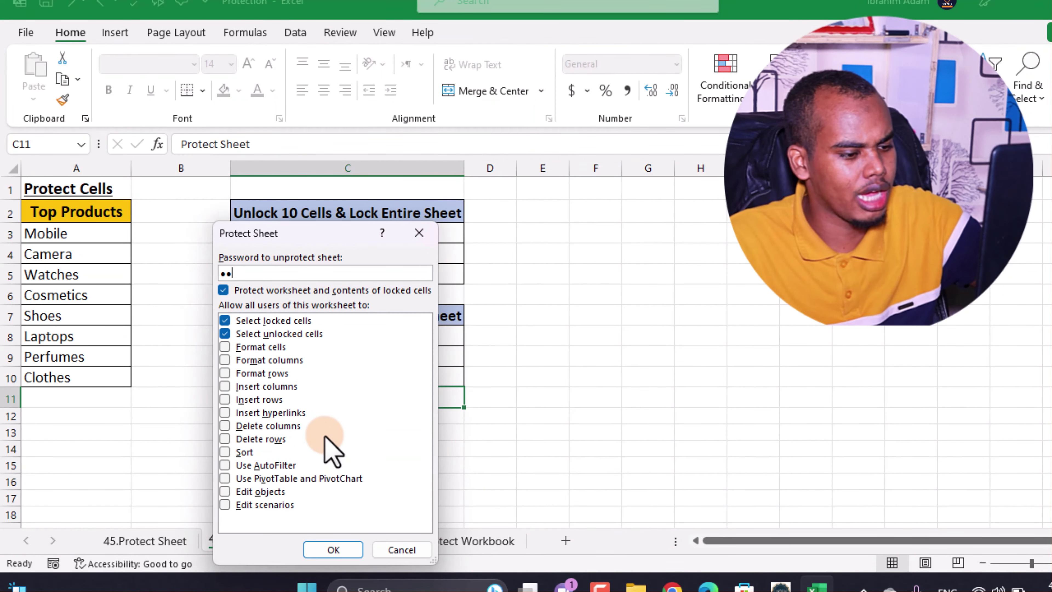
pyautogui.press('Return')
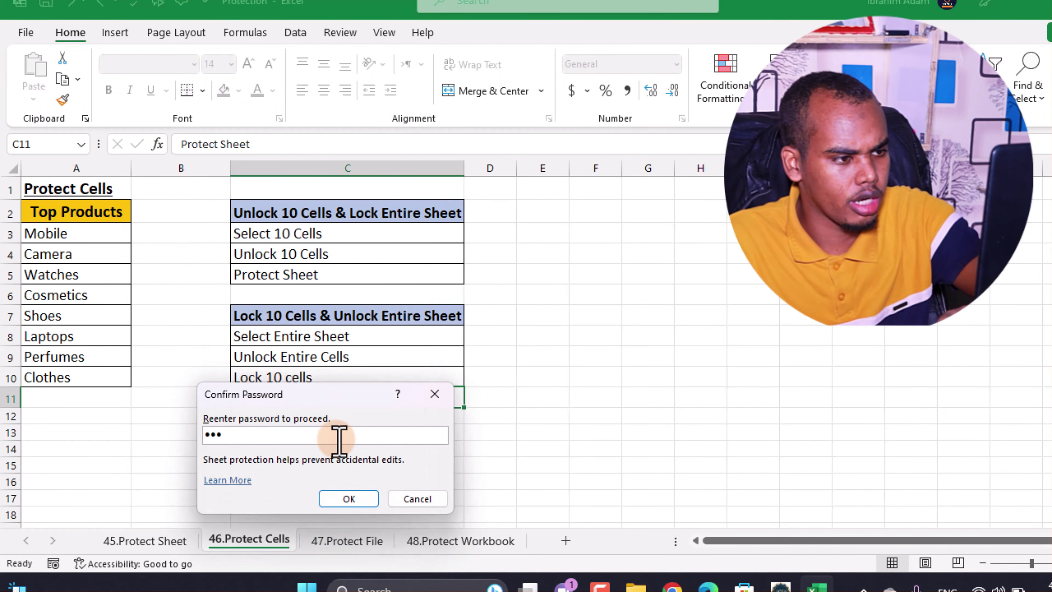
pyautogui.press('Return')
# Test editing: empty B11 is editable, while locked A7 Shoes triggers the protection warning
pyautogui.click(211, 391)
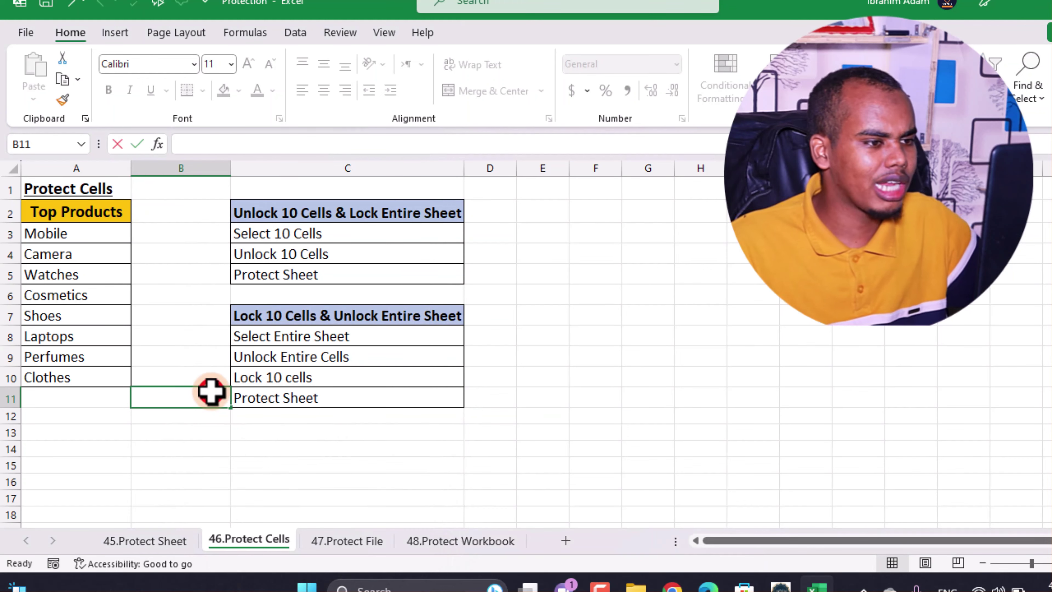
pyautogui.doubleClick(212, 392)
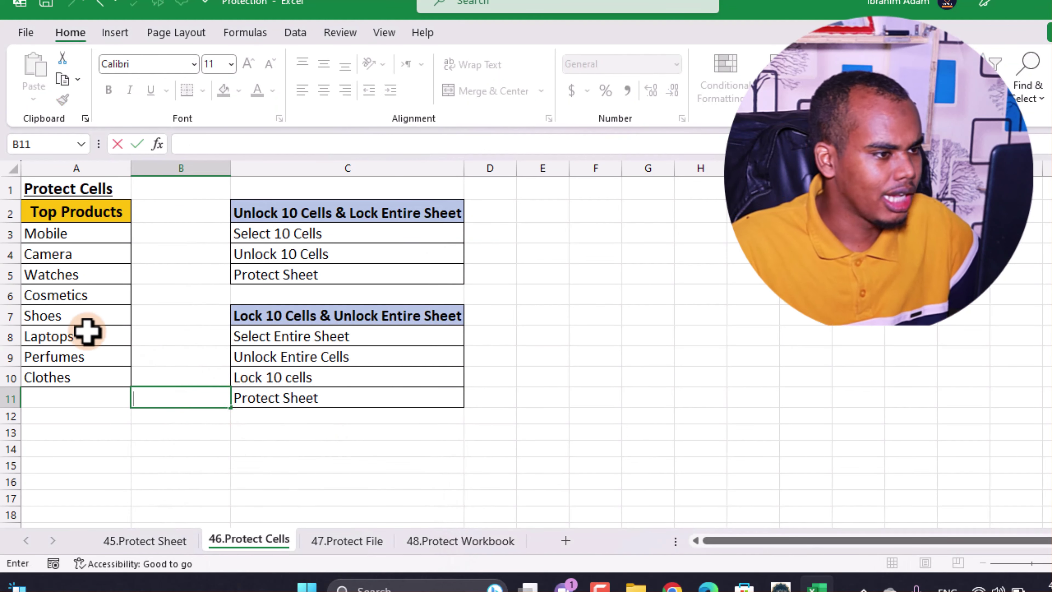
pyautogui.click(83, 310)
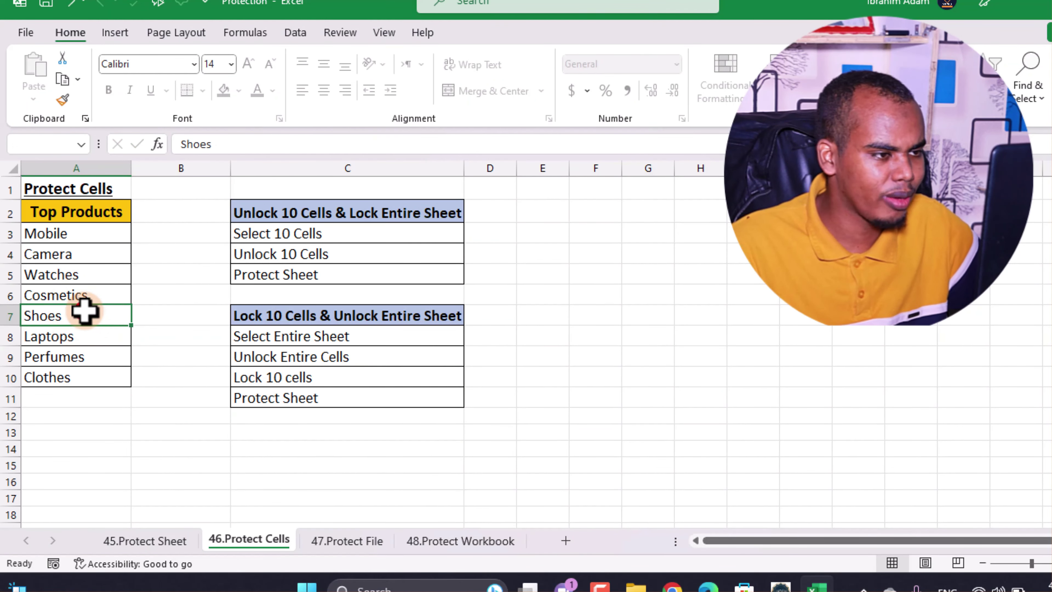
pyautogui.doubleClick(85, 310)
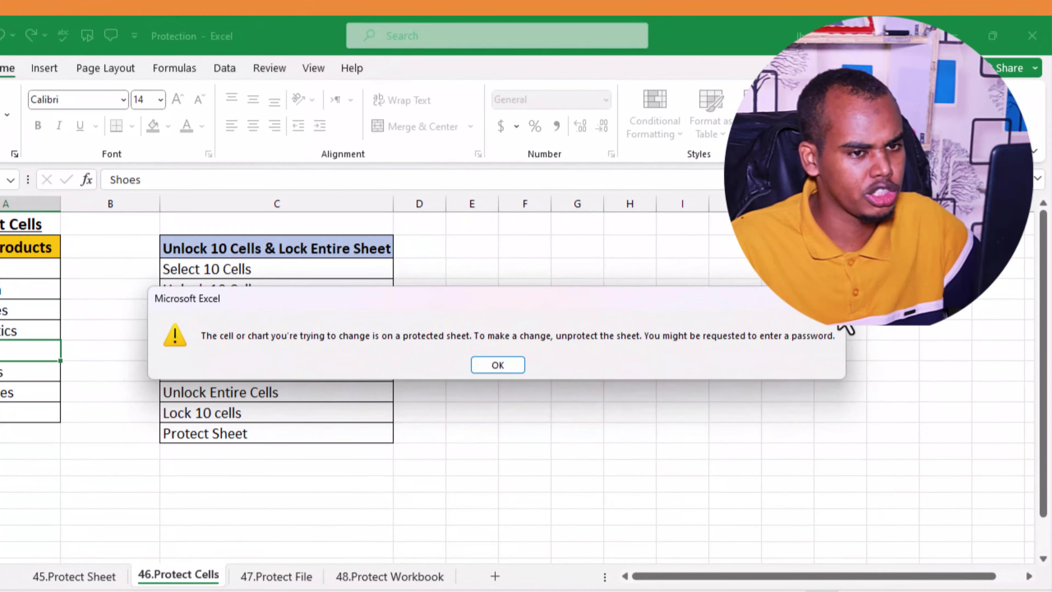
pyautogui.press('Return')
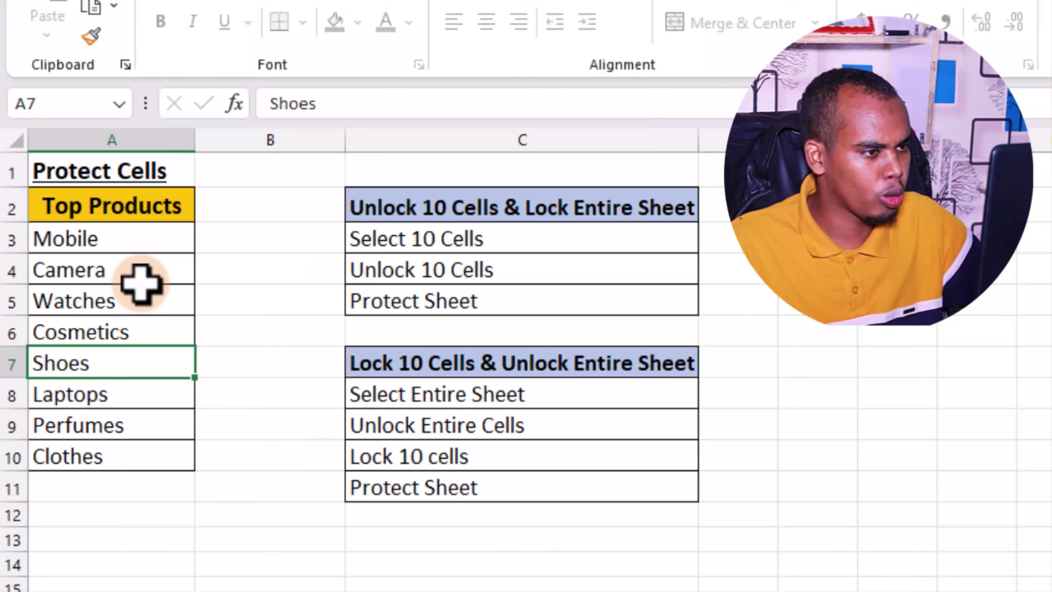
pyautogui.press('Down')
pyautogui.press('Down')
pyautogui.press('Down')
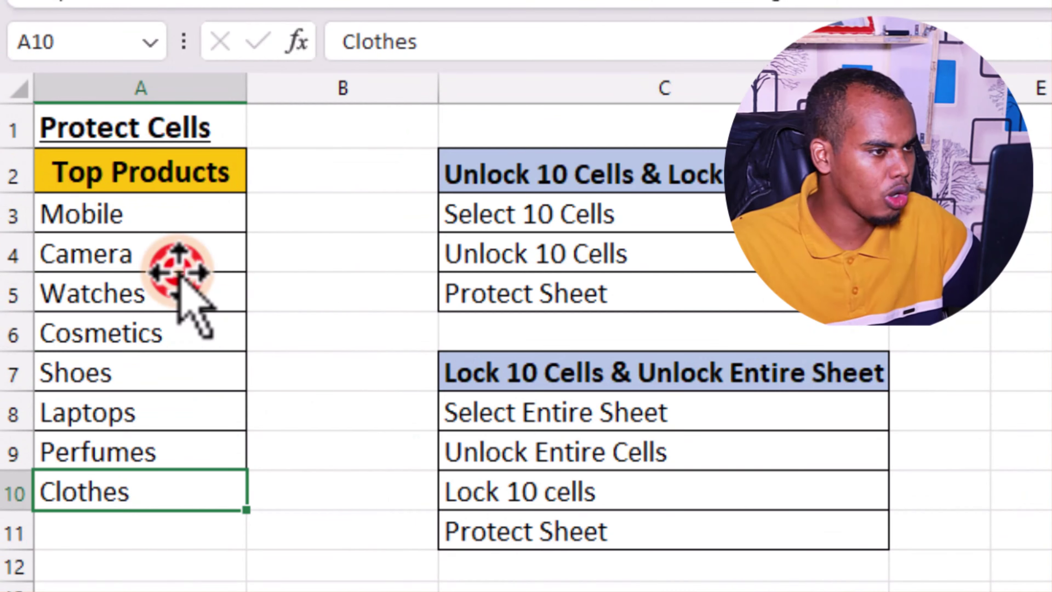
# Try editing locked A4 Camera, dismiss the warning, then select C5 and F5
pyautogui.doubleClick(179, 255)
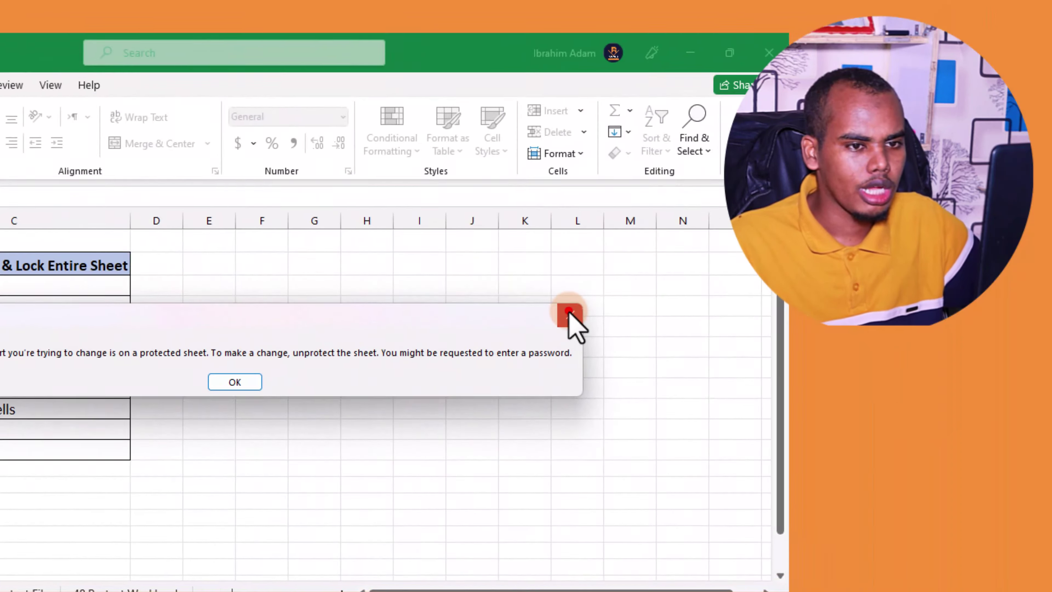
pyautogui.click(568, 310)
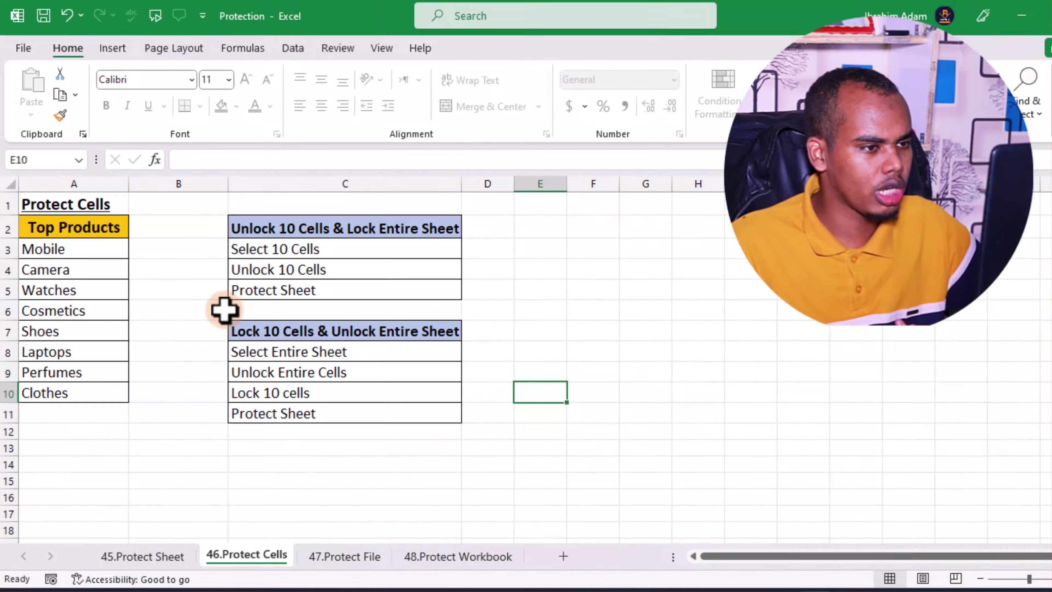
pyautogui.click(526, 291)
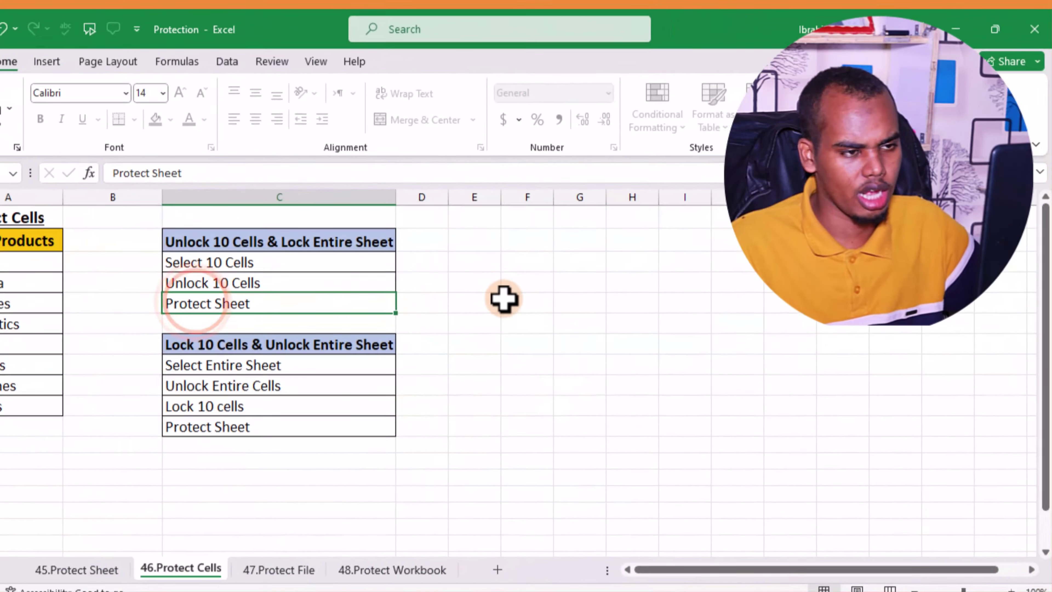
pyautogui.click(501, 299)
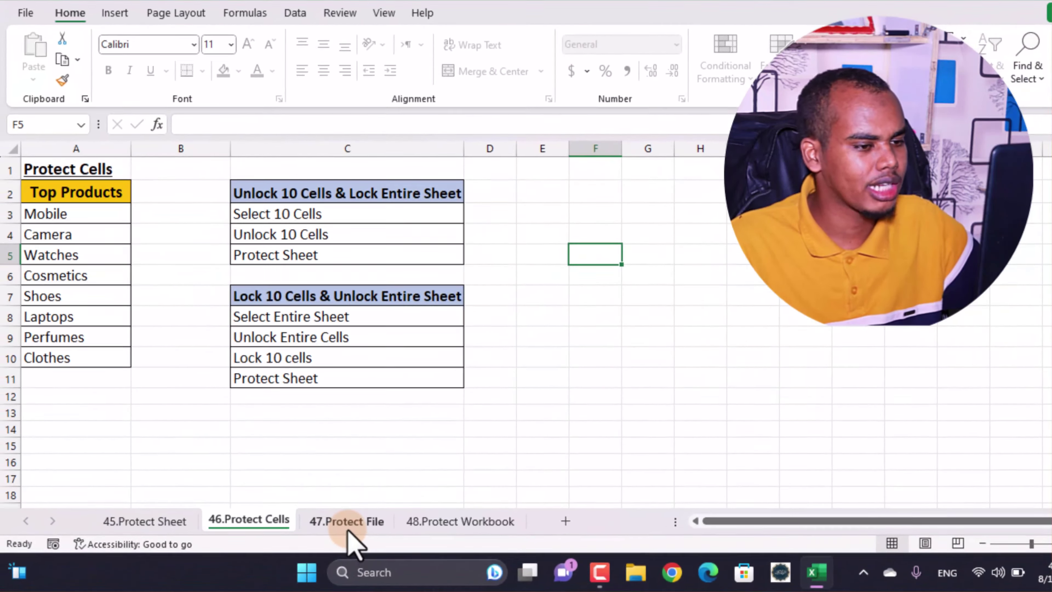
# On the 47.Protect File sheet, encrypt the Protection workbook with a password required to open it
pyautogui.click(276, 569)
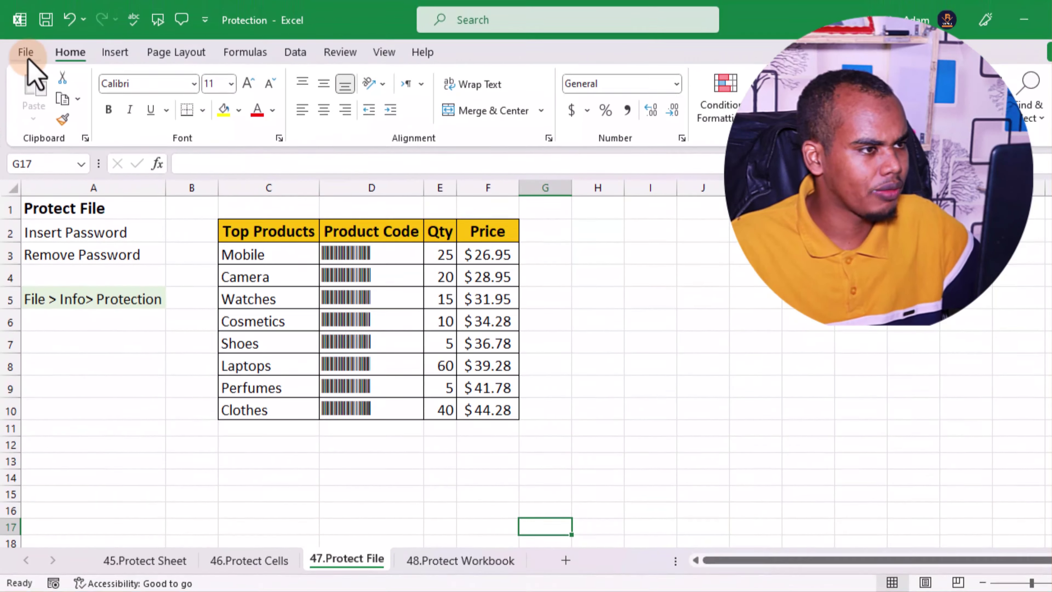
pyautogui.click(27, 56)
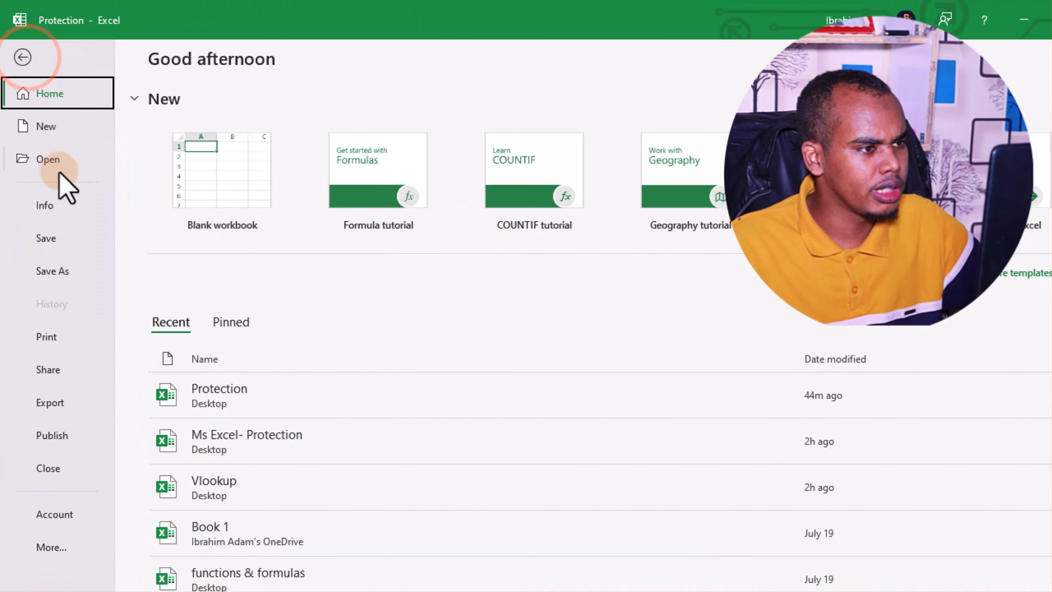
pyautogui.click(47, 209)
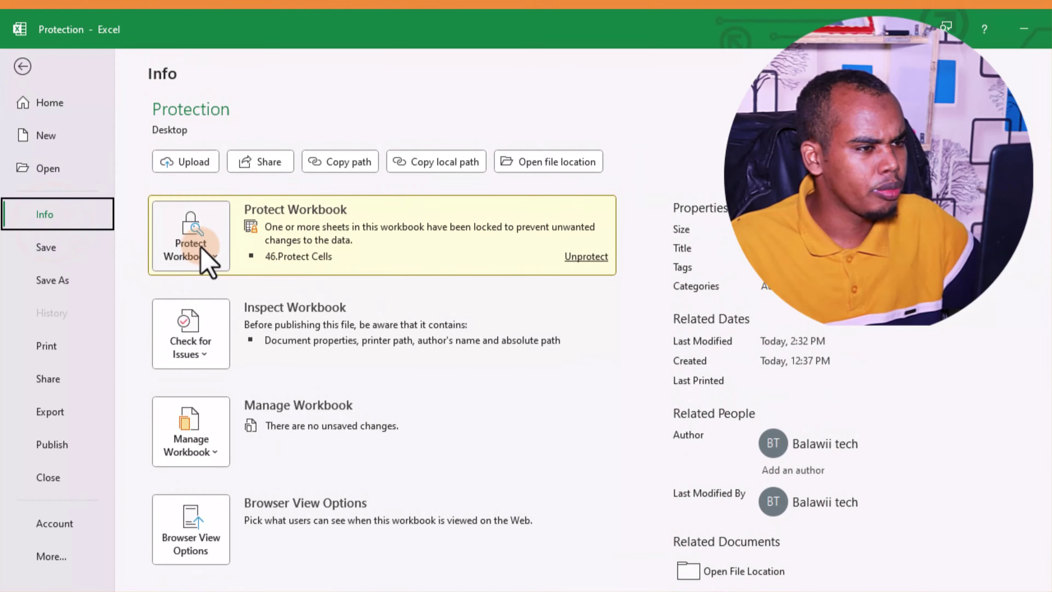
pyautogui.click(200, 244)
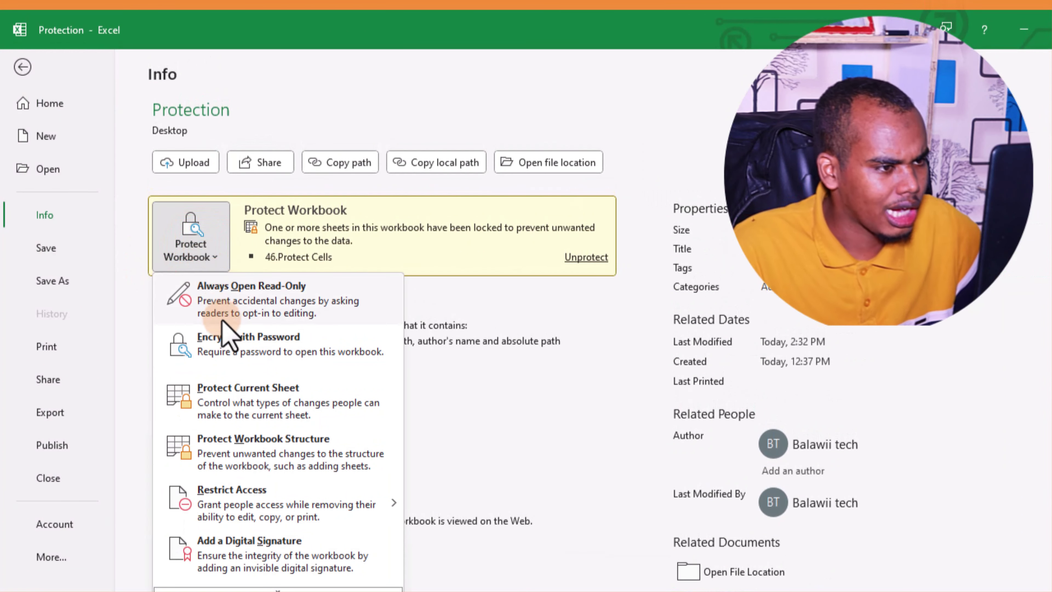
pyautogui.click(274, 351)
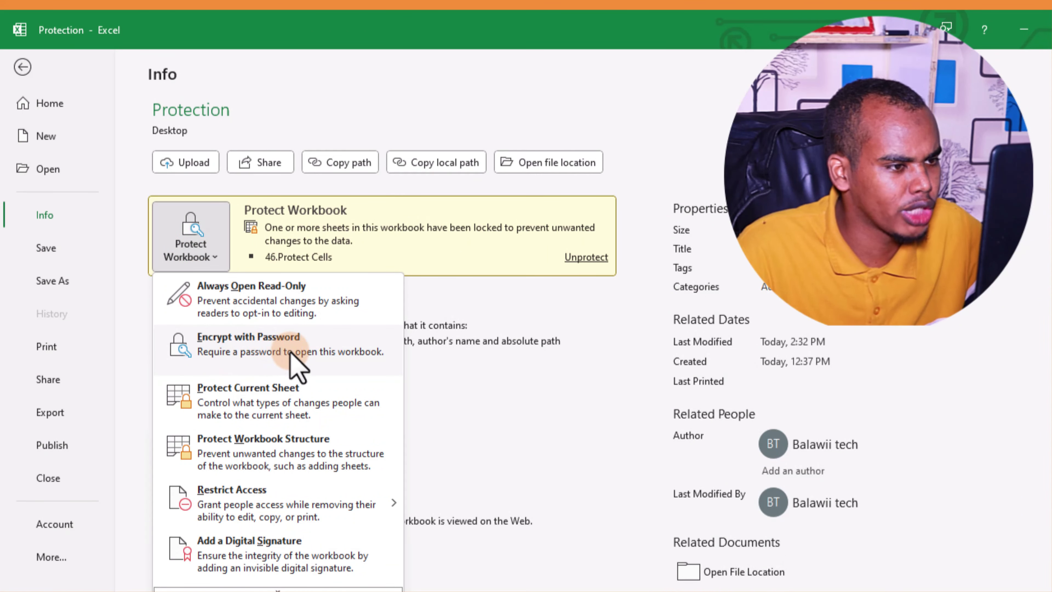
pyautogui.click(271, 357)
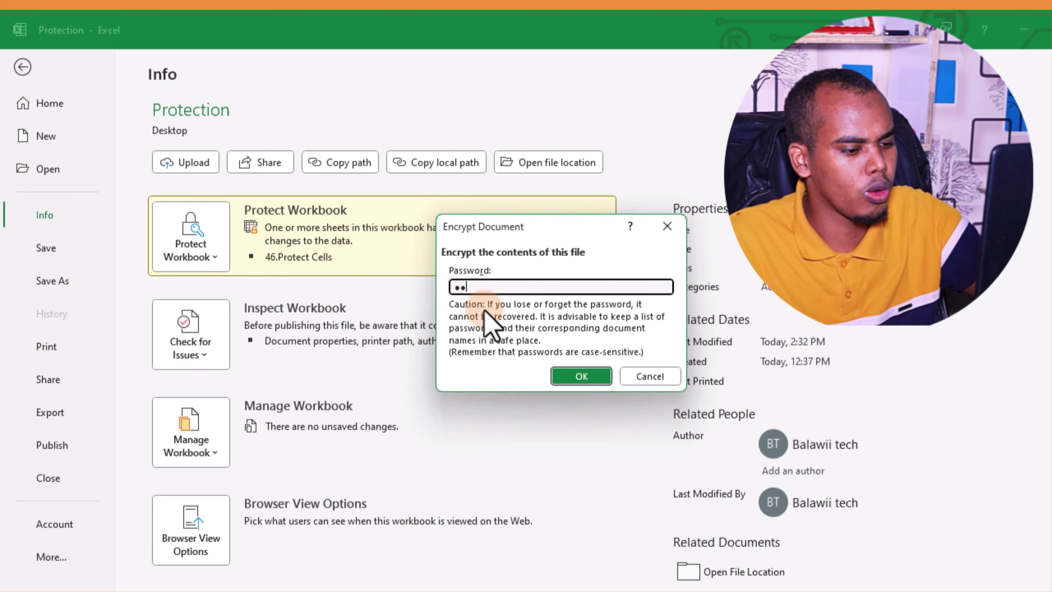
pyautogui.press('Return')
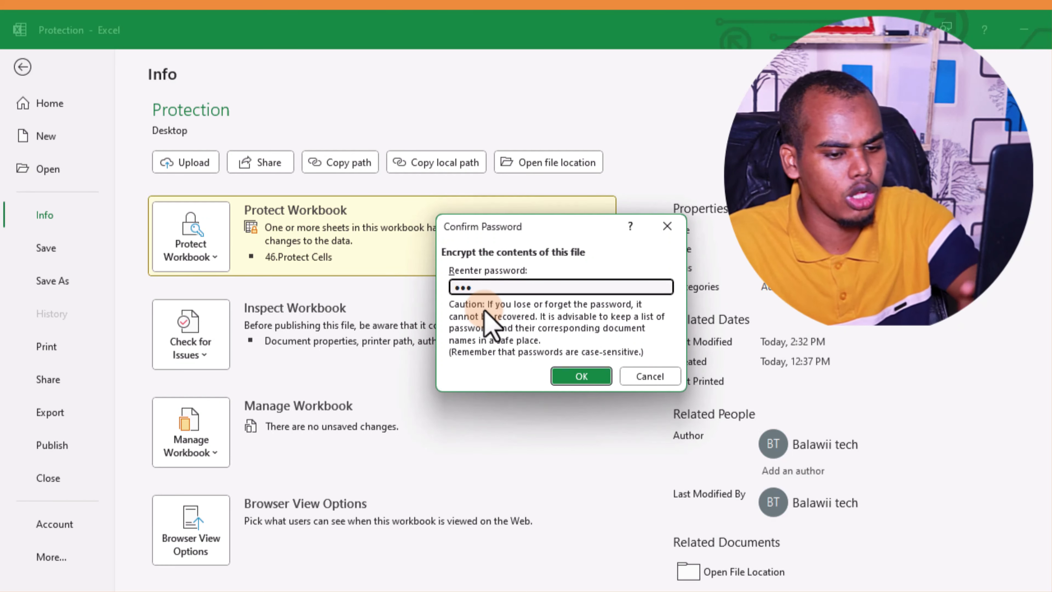
pyautogui.press('Return')
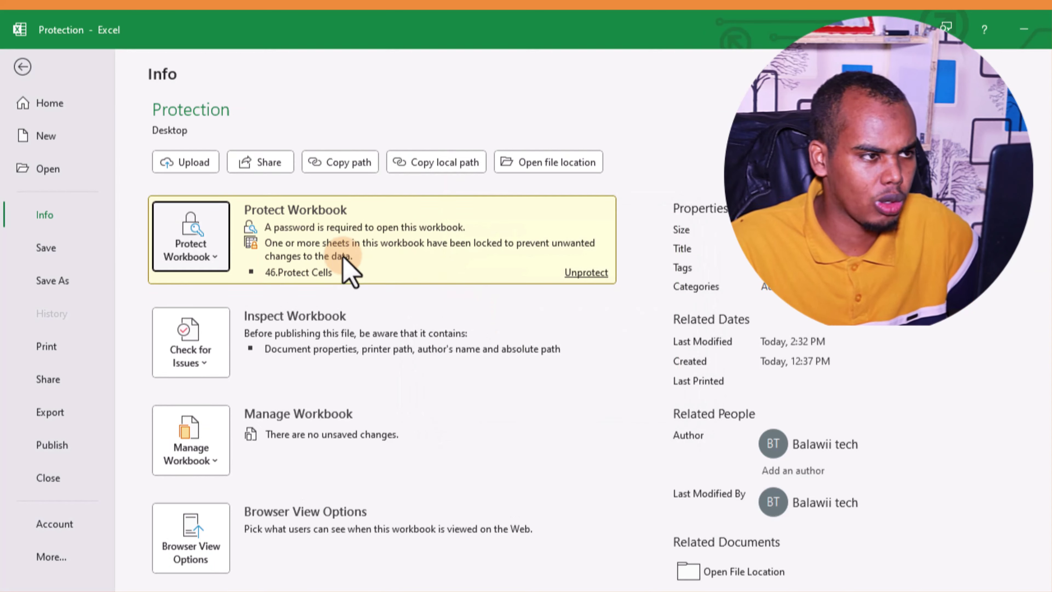
pyautogui.click(23, 56)
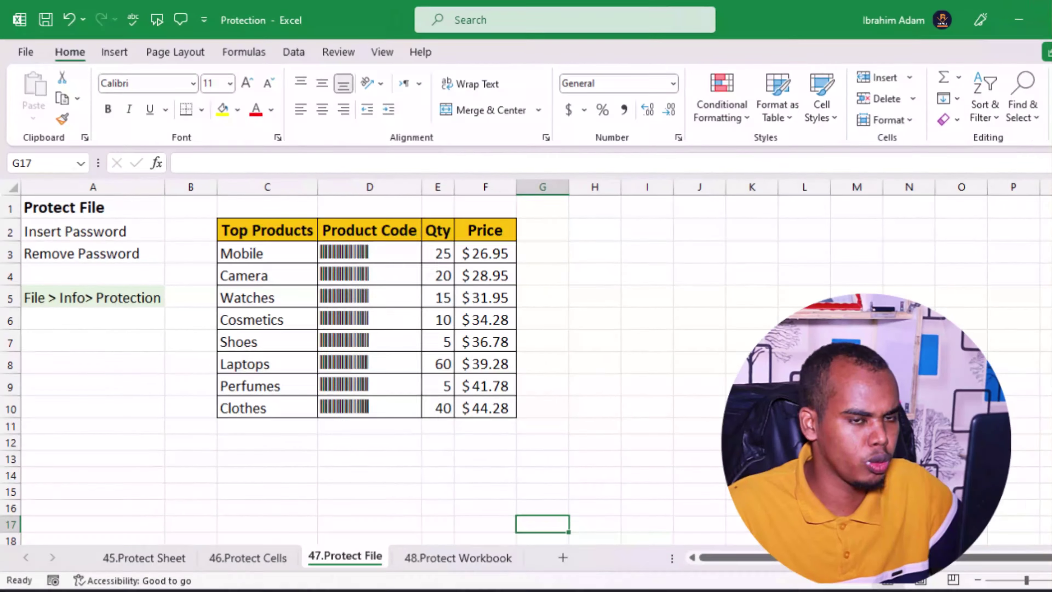
# Save and close the workbook, then reopen Protection from the desktop by entering its password
pyautogui.click(1035, 19)
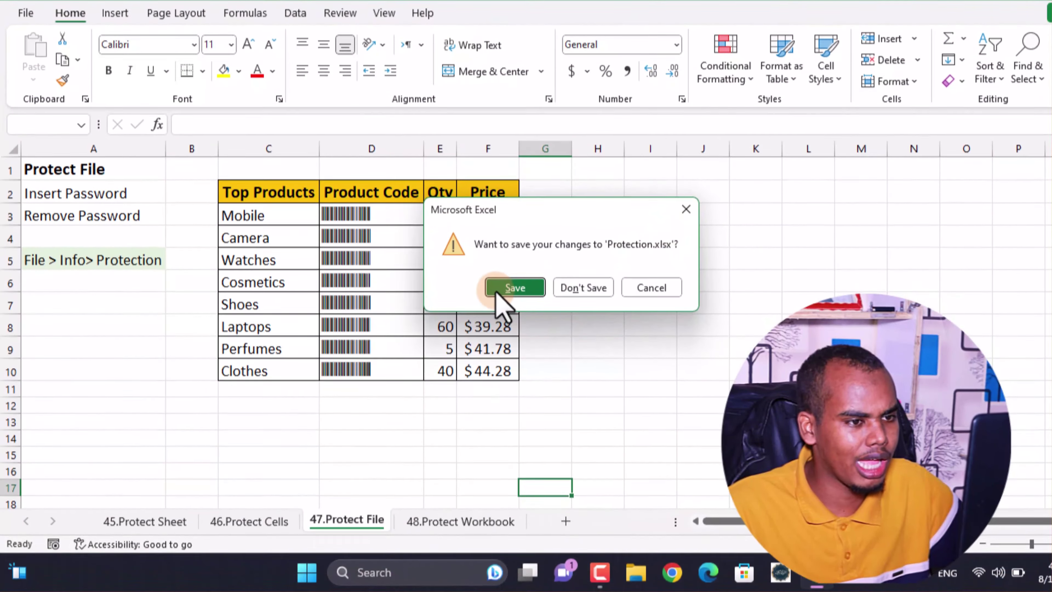
pyautogui.click(500, 304)
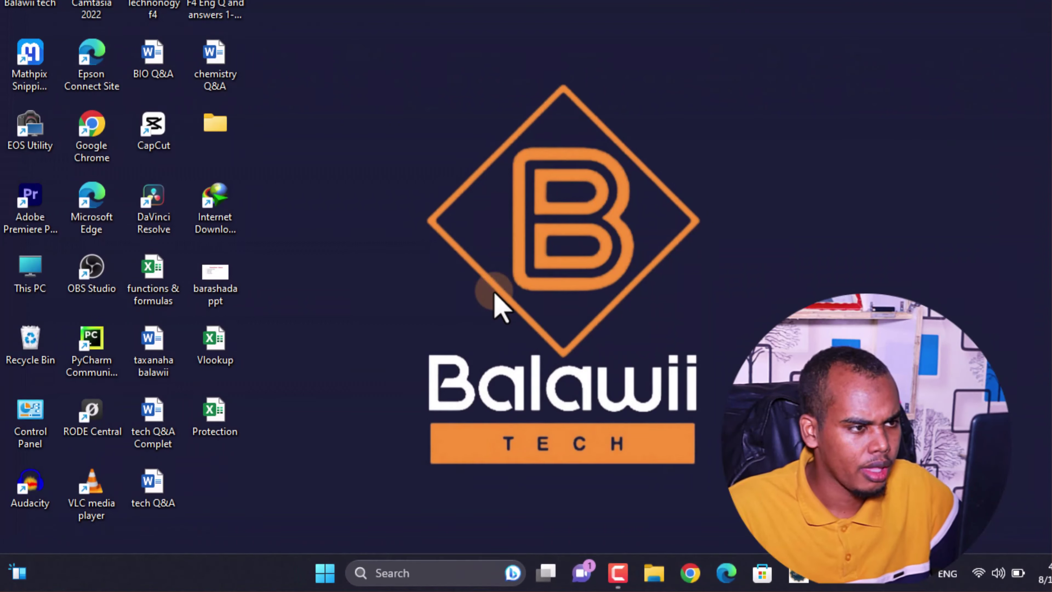
pyautogui.click(240, 462)
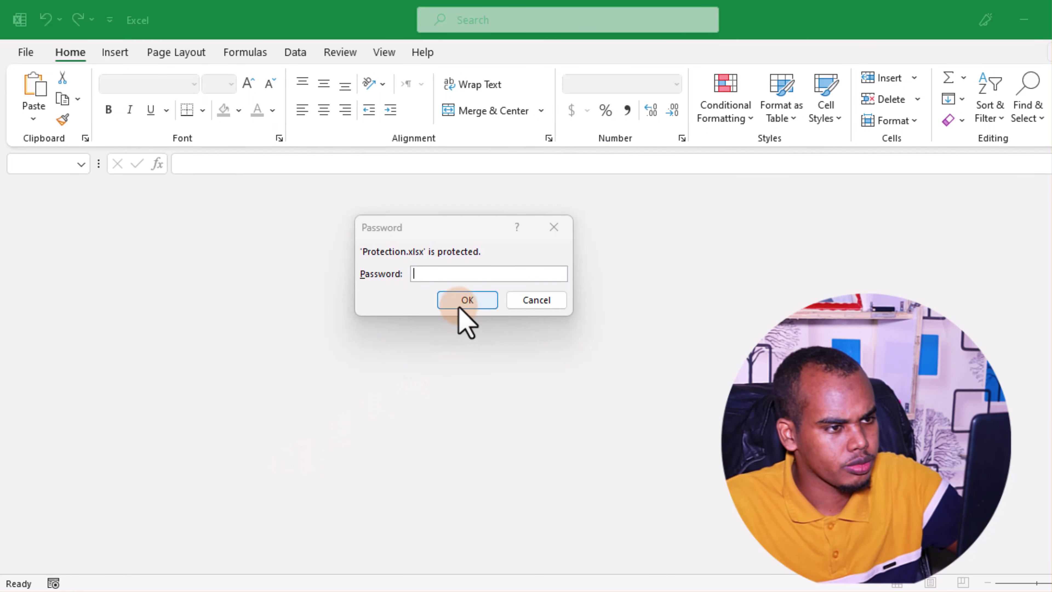
pyautogui.click(441, 274)
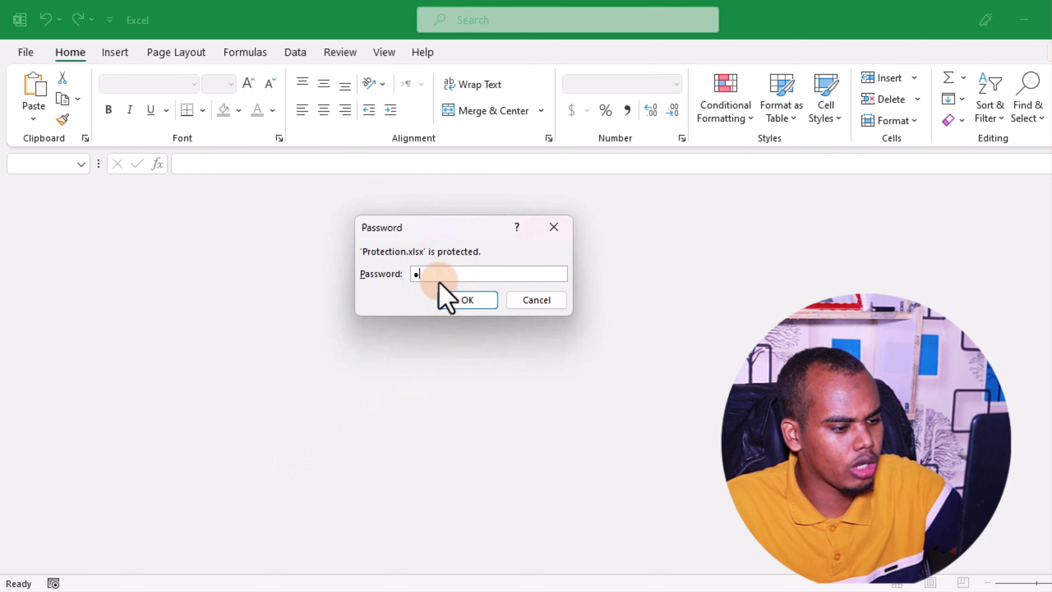
pyautogui.click(438, 295)
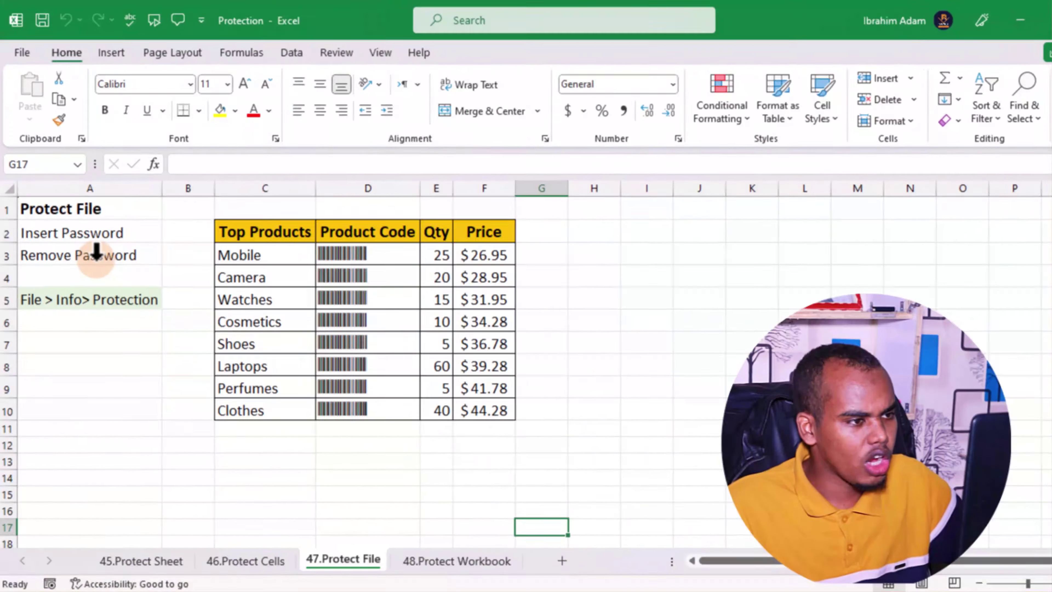
# From cell A3 Remove Password, clear the file encryption password so the workbook opens without one
pyautogui.click(97, 253)
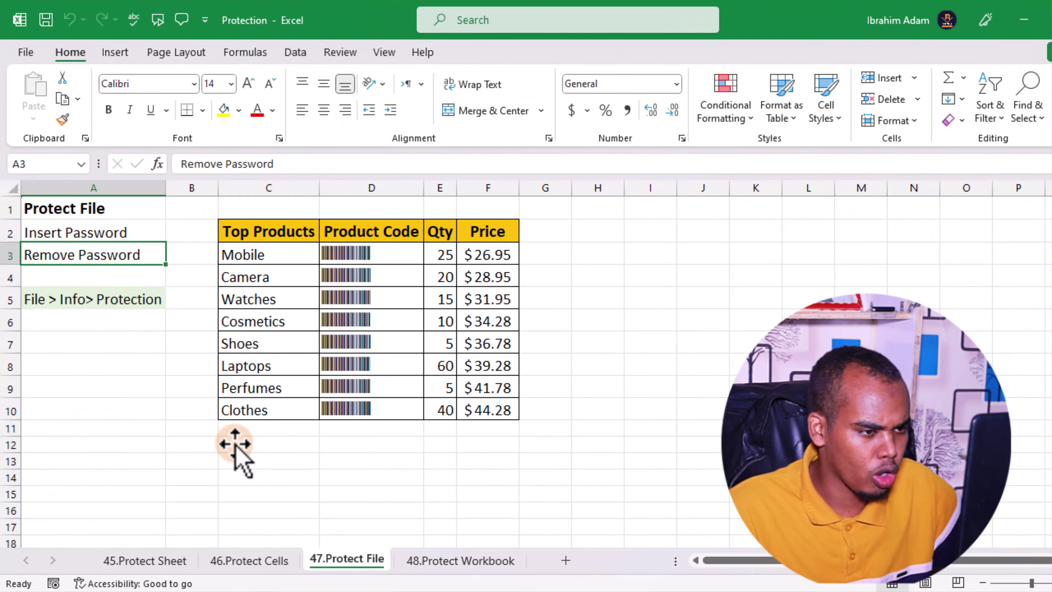
pyautogui.click(25, 52)
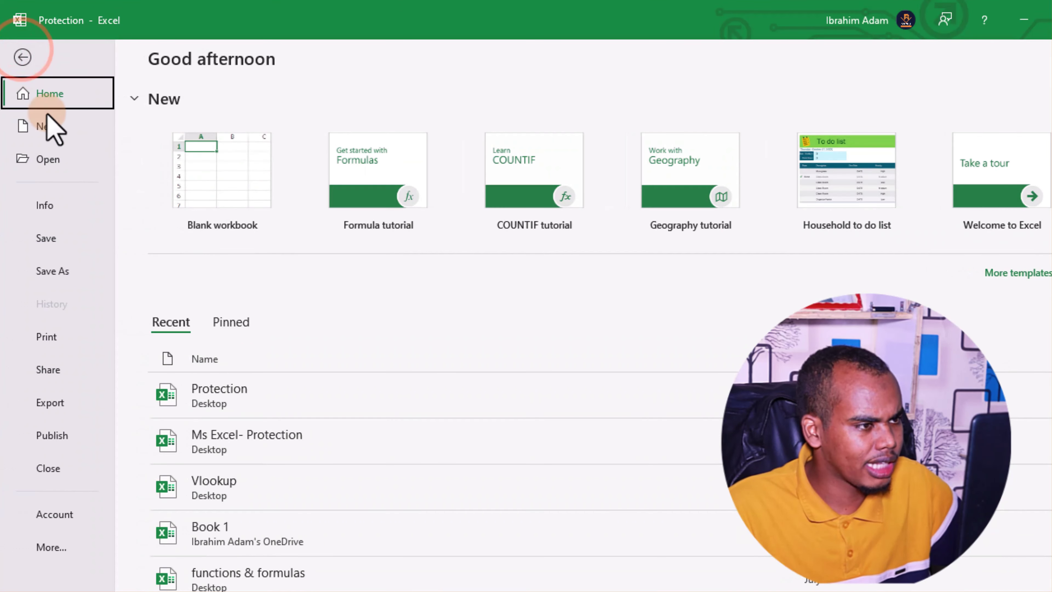
pyautogui.click(46, 205)
pyautogui.click(203, 228)
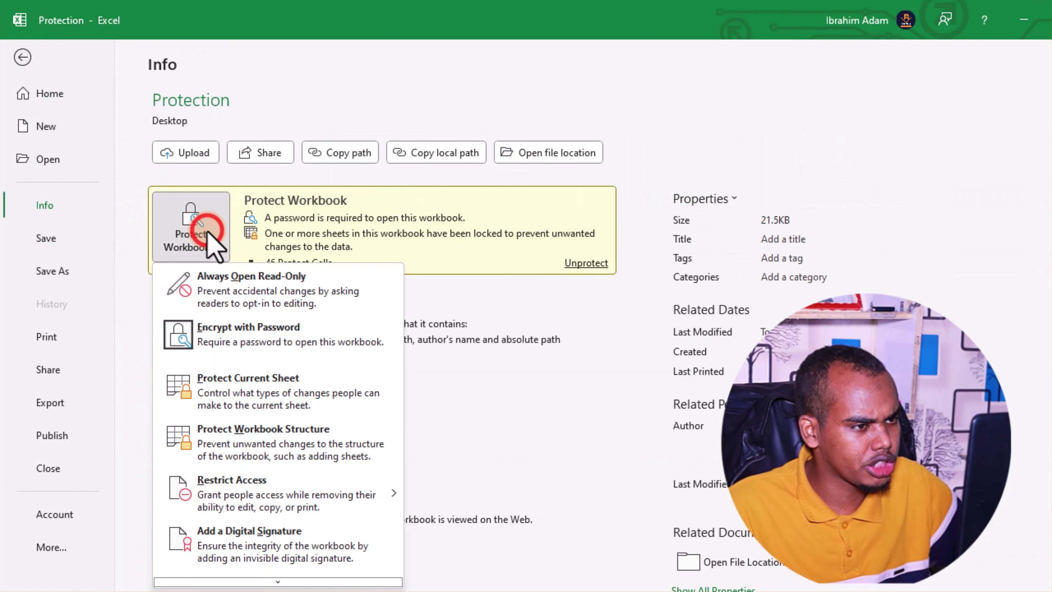
pyautogui.click(281, 343)
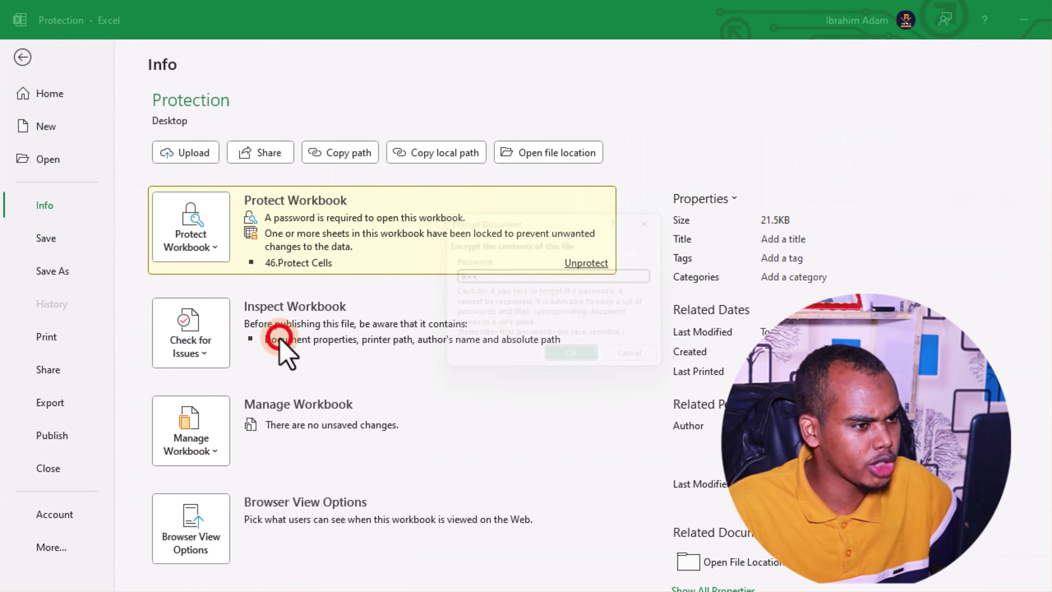
pyautogui.moveTo(516, 281); pyautogui.dragTo(422, 283)
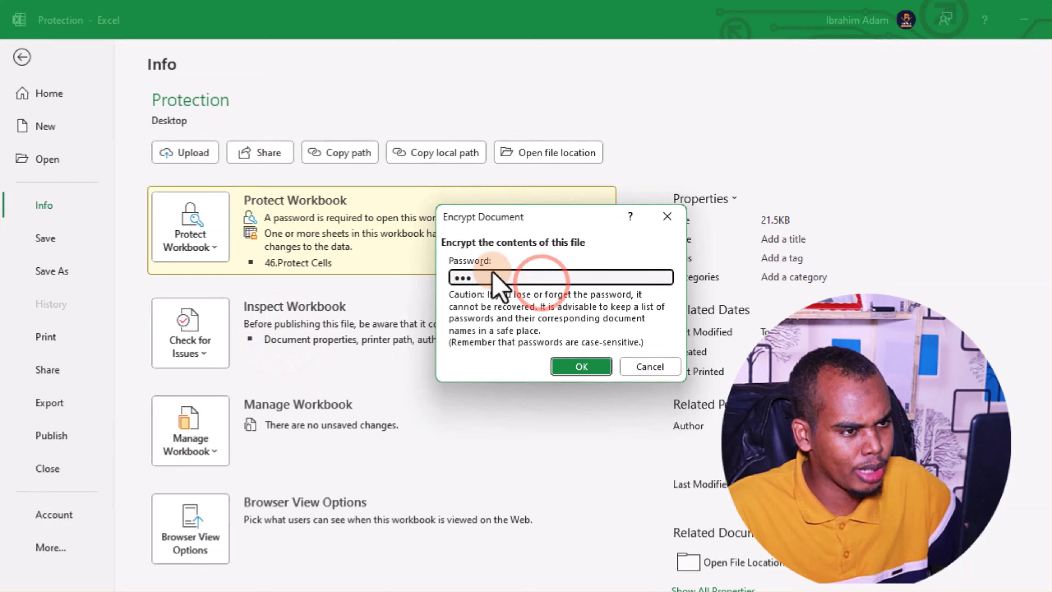
pyautogui.press('BackSpace')
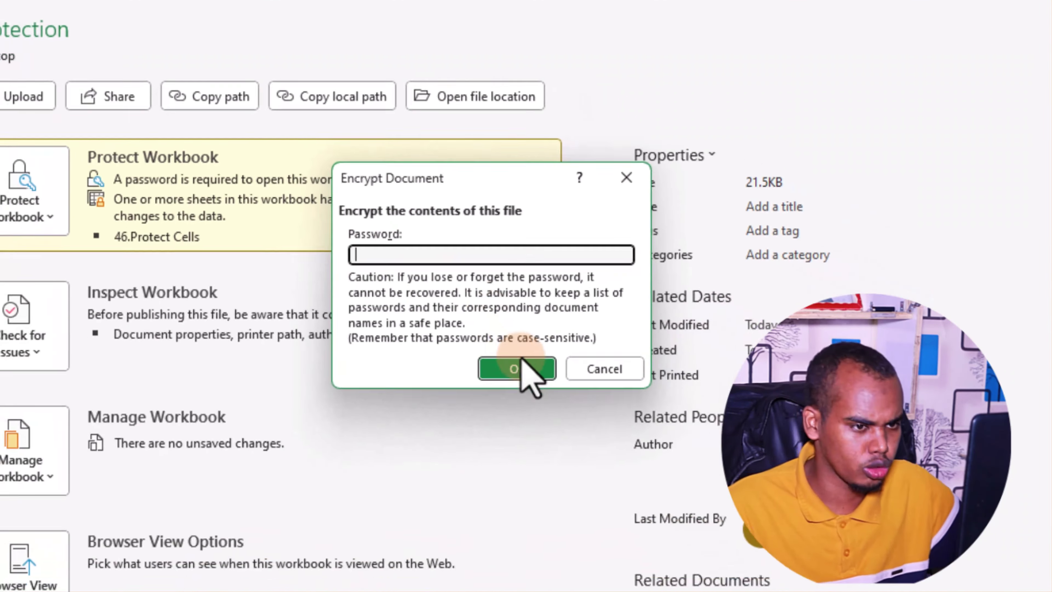
pyautogui.click(474, 312)
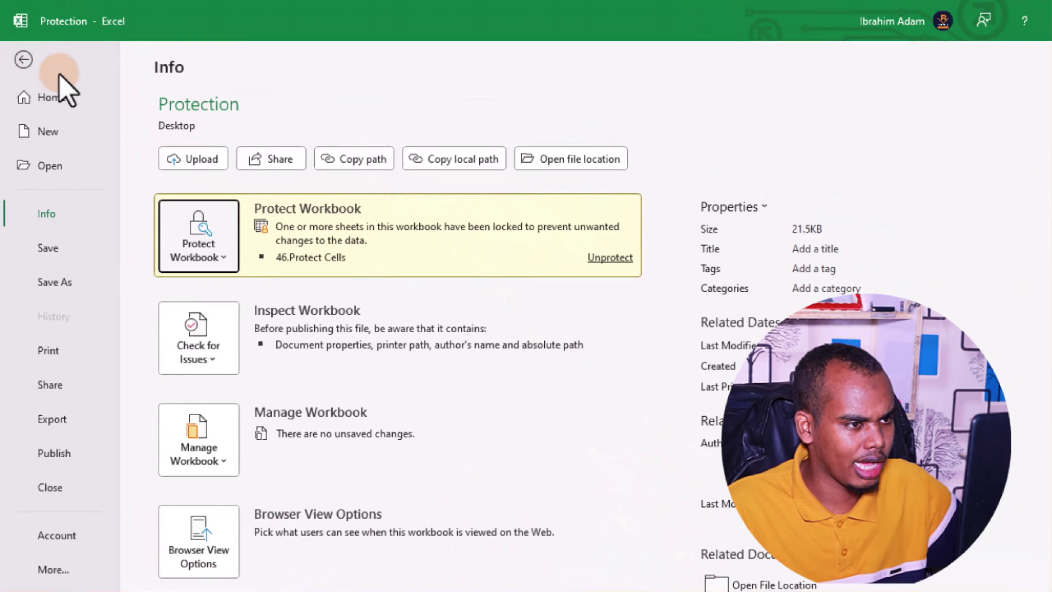
pyautogui.click(380, 245)
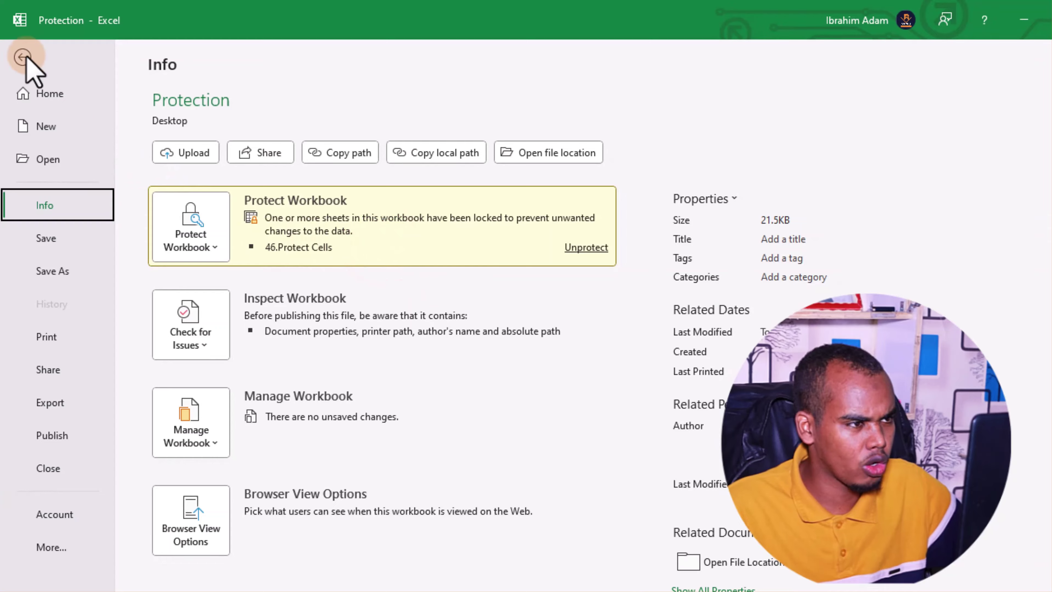
pyautogui.click(24, 57)
# Save and close Excel, then reopen the Protection workbook from the desktop
pyautogui.click(1044, 17)
pyautogui.click(569, 295)
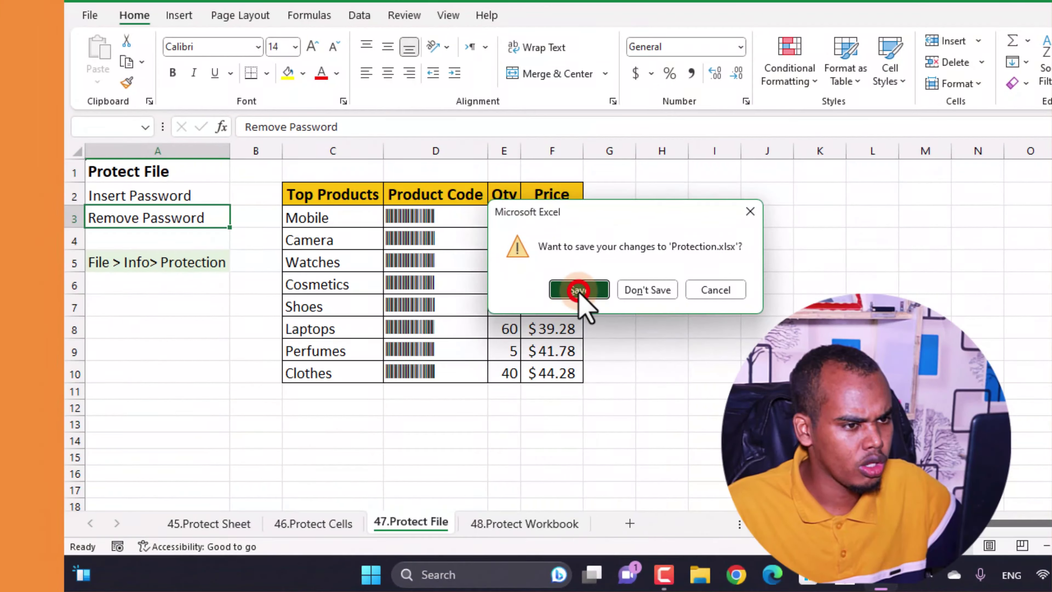
pyautogui.click(230, 455)
pyautogui.doubleClick(230, 456)
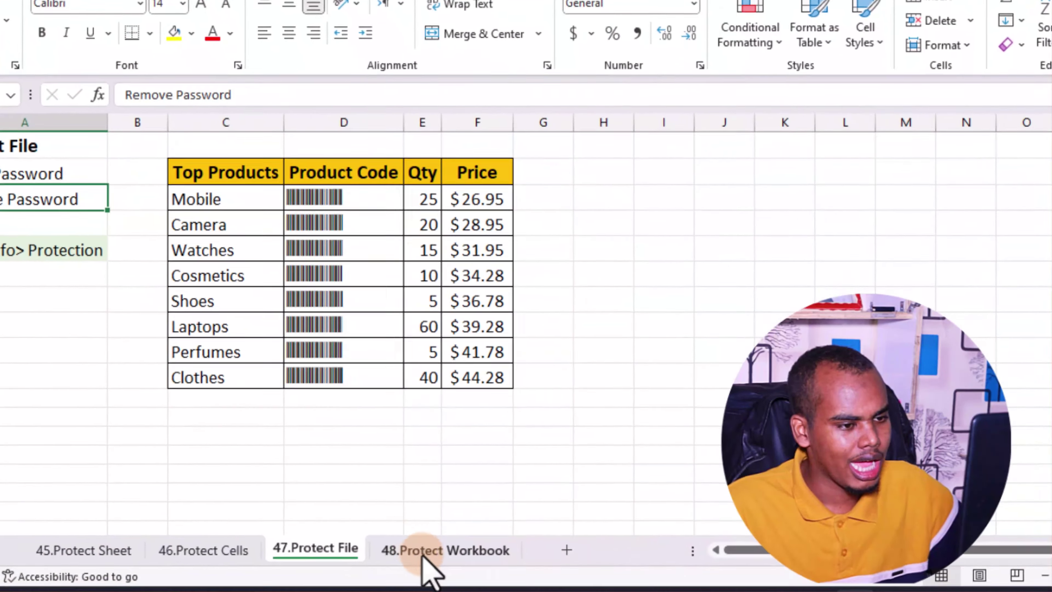
pyautogui.click(471, 568)
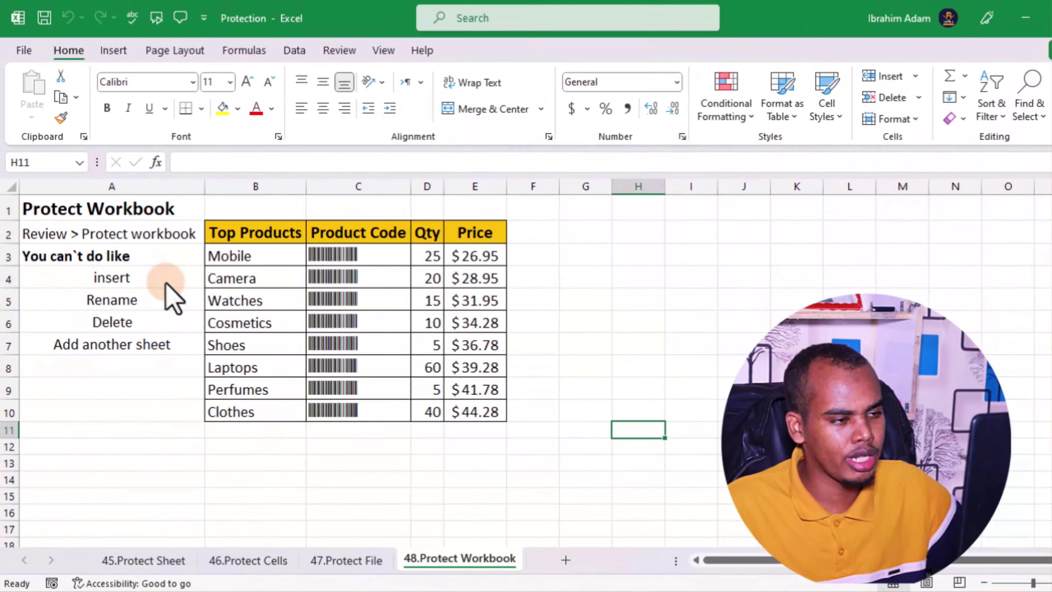
pyautogui.click(259, 331)
pyautogui.click(256, 356)
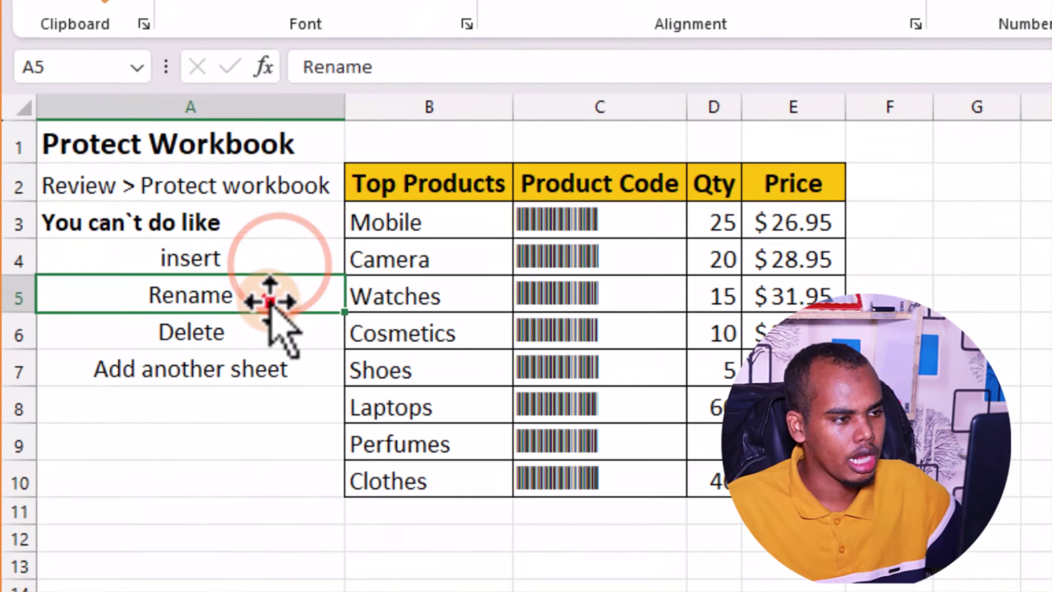
pyautogui.click(259, 391)
pyautogui.click(254, 425)
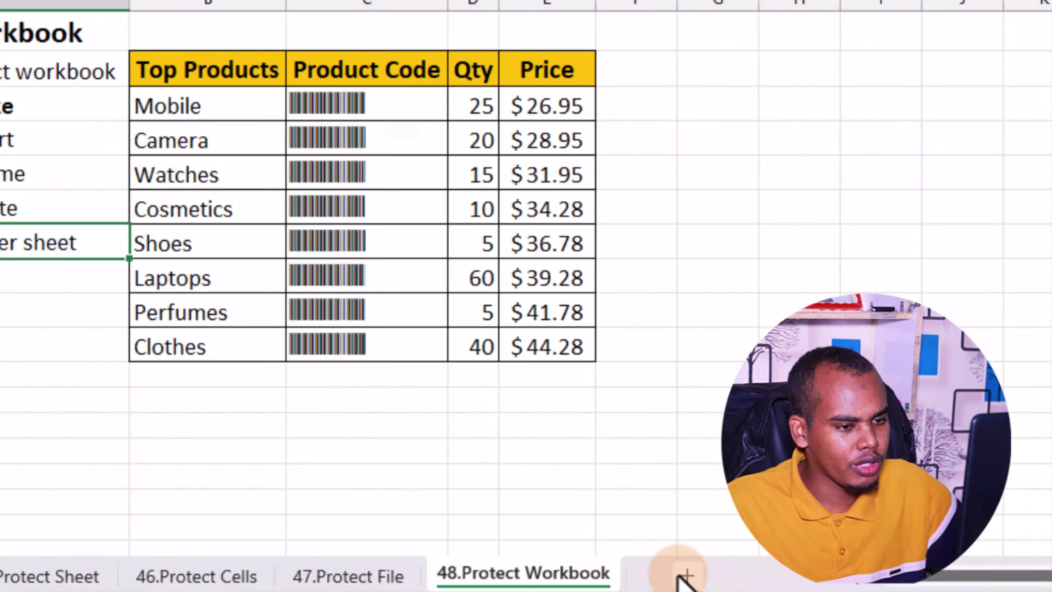
pyautogui.click(685, 576)
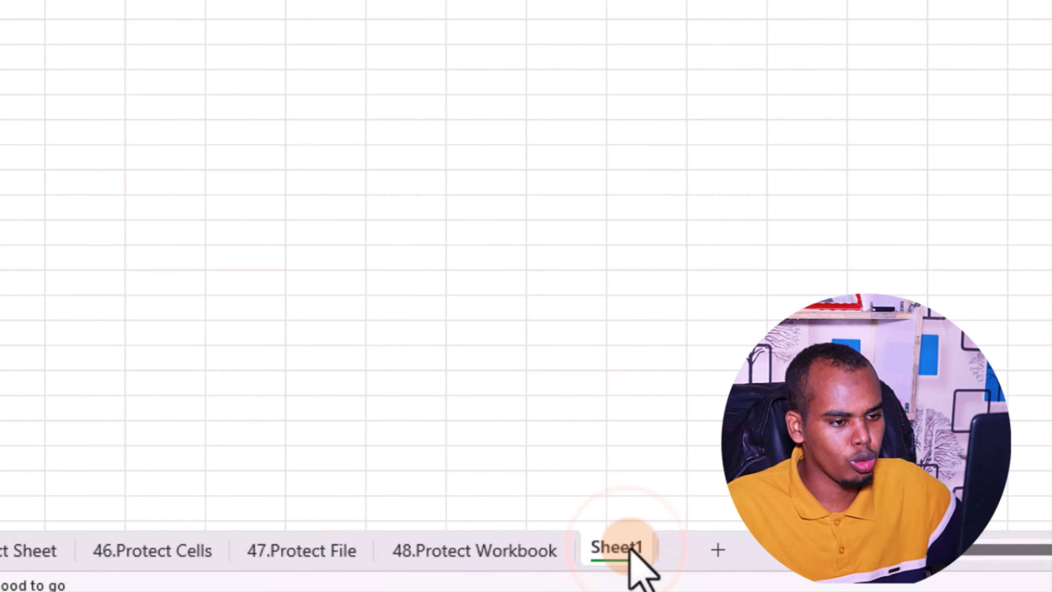
pyautogui.rightClick(630, 547)
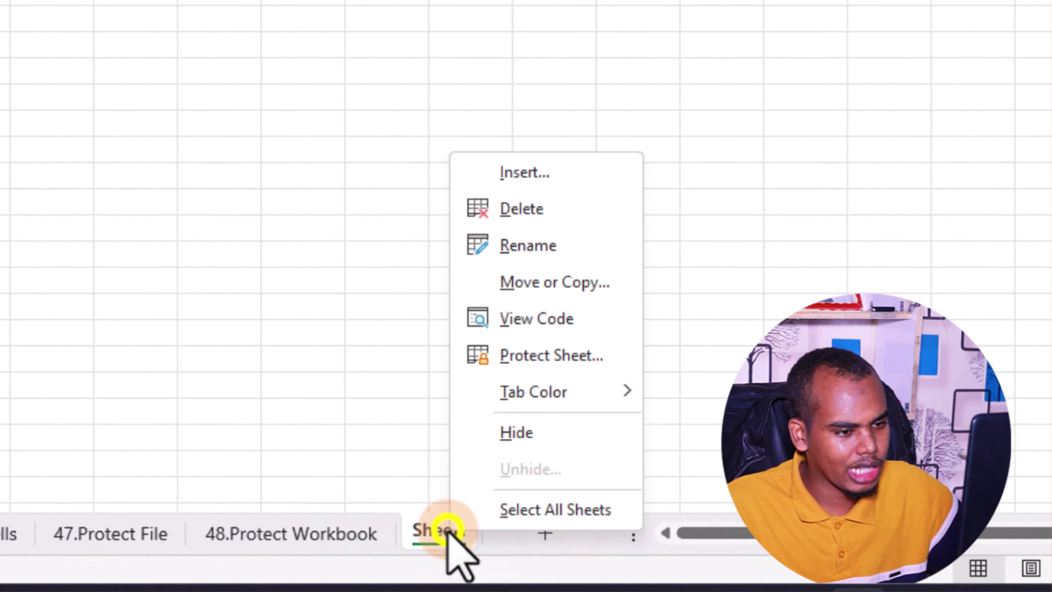
pyautogui.click(546, 211)
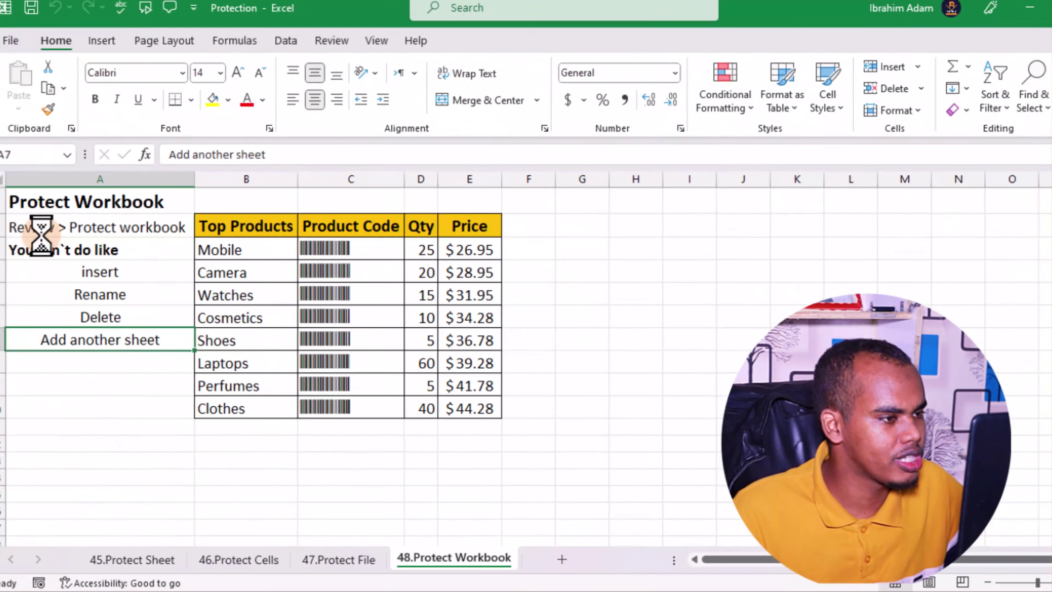
pyautogui.click(41, 235)
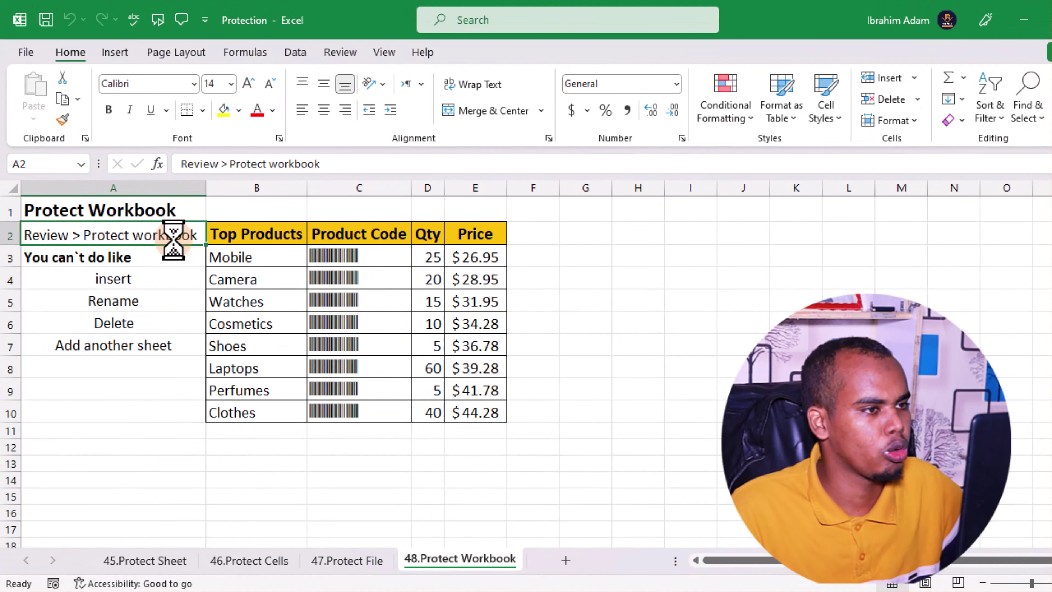
# Protect the workbook structure with a password, then confirm sheet-tab actions are greyed out
pyautogui.click(339, 53)
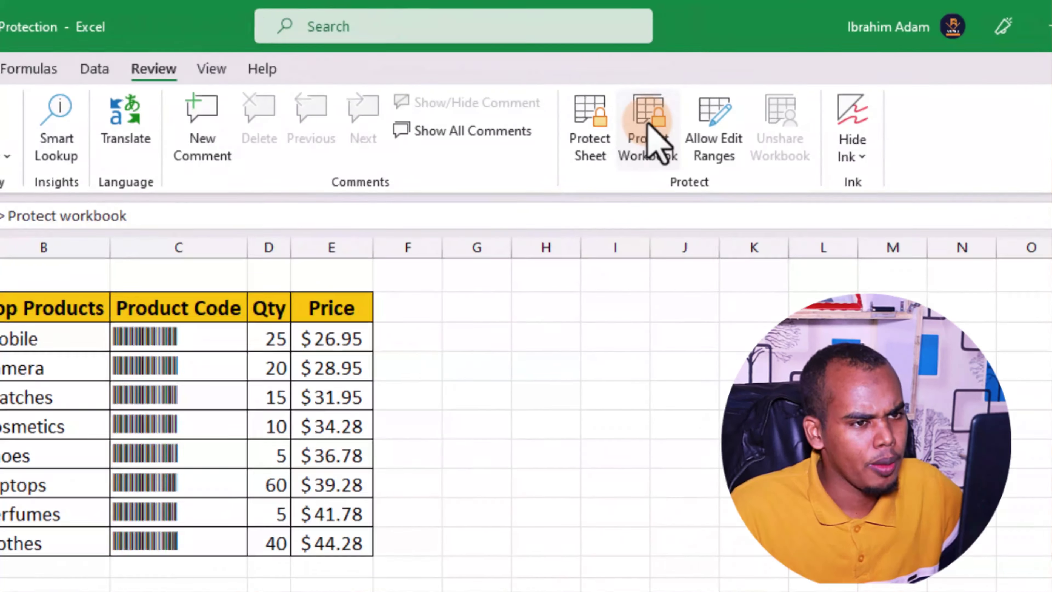
pyautogui.click(715, 93)
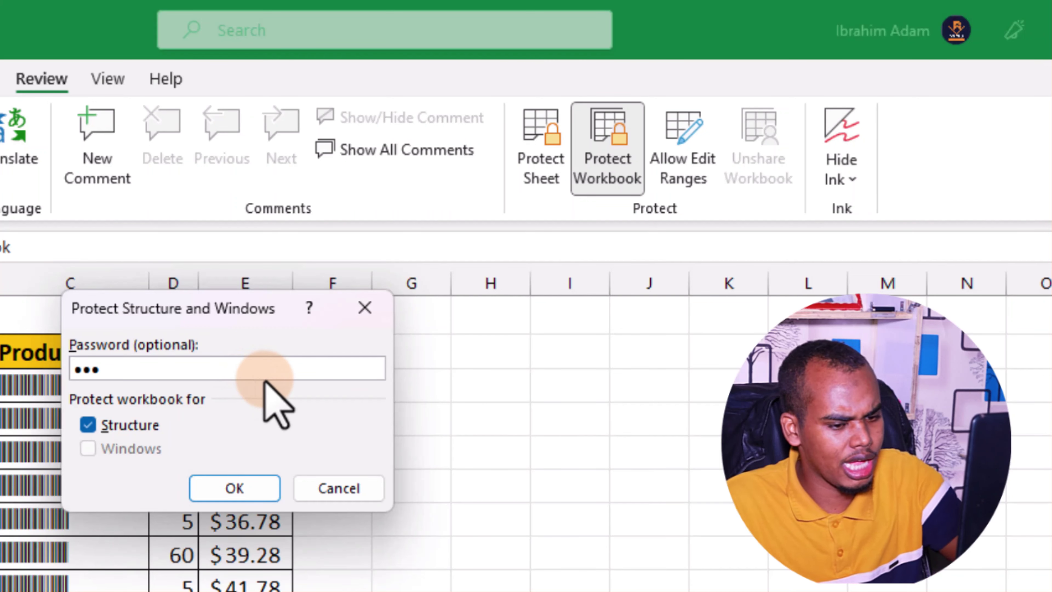
pyautogui.press('Return')
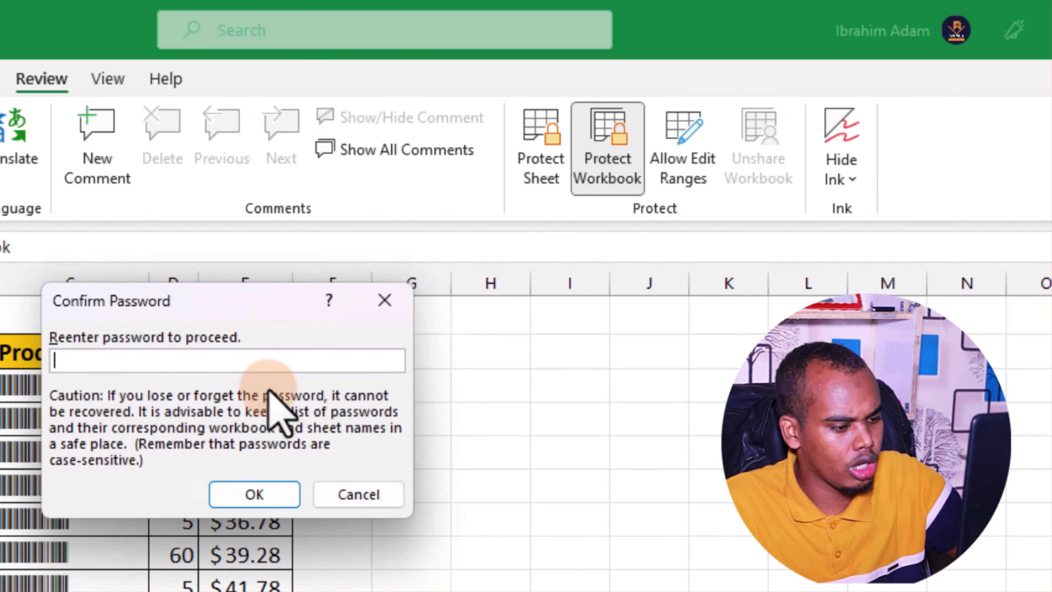
pyautogui.press('Return')
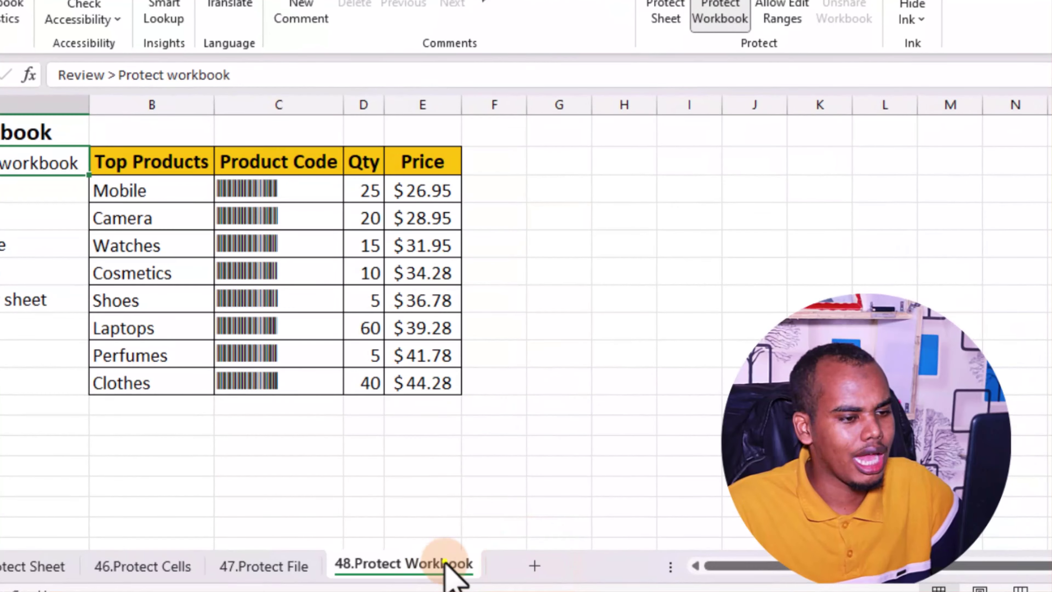
pyautogui.rightClick(447, 563)
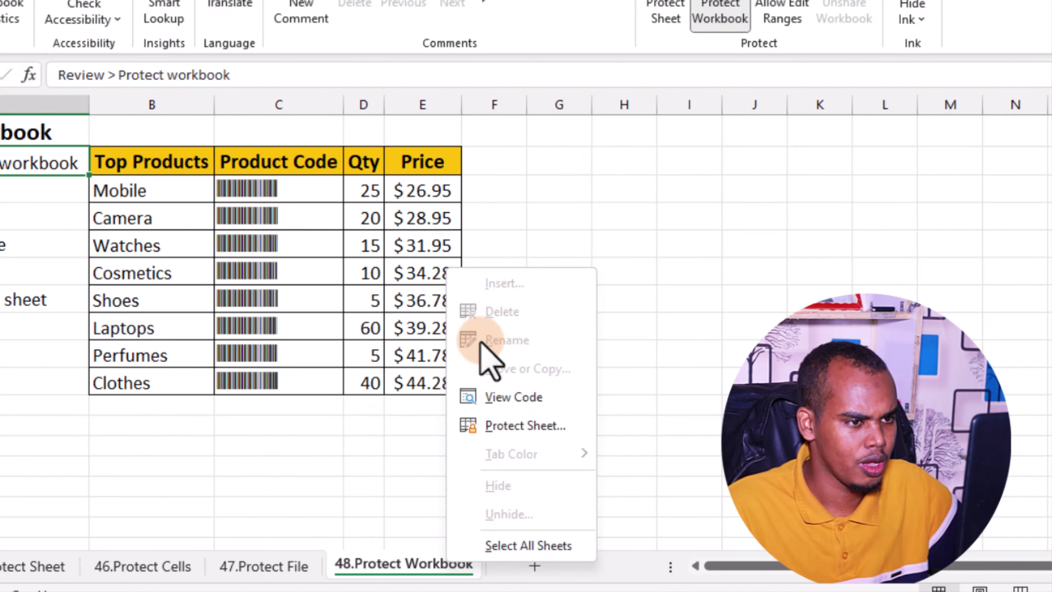
pyautogui.click(364, 506)
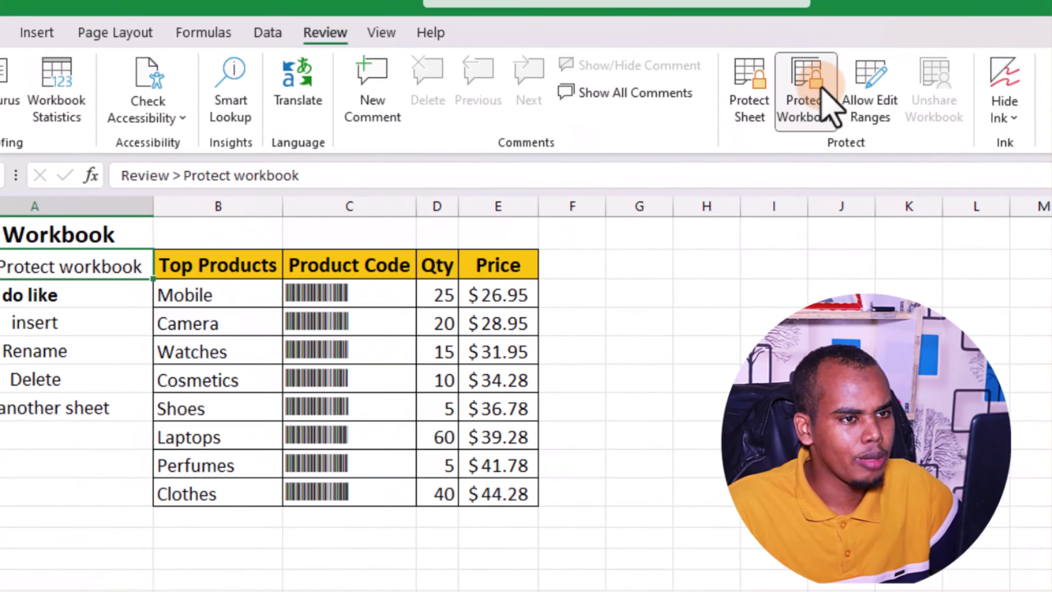
# Unprotect the workbook structure from the Review tab by entering its password
pyautogui.click(822, 89)
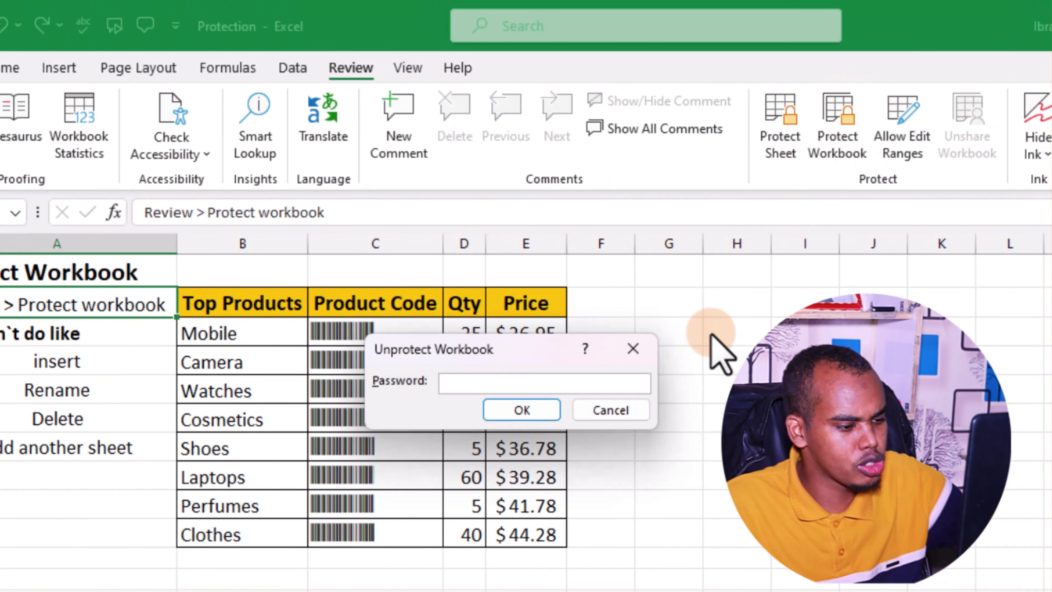
pyautogui.write('1')
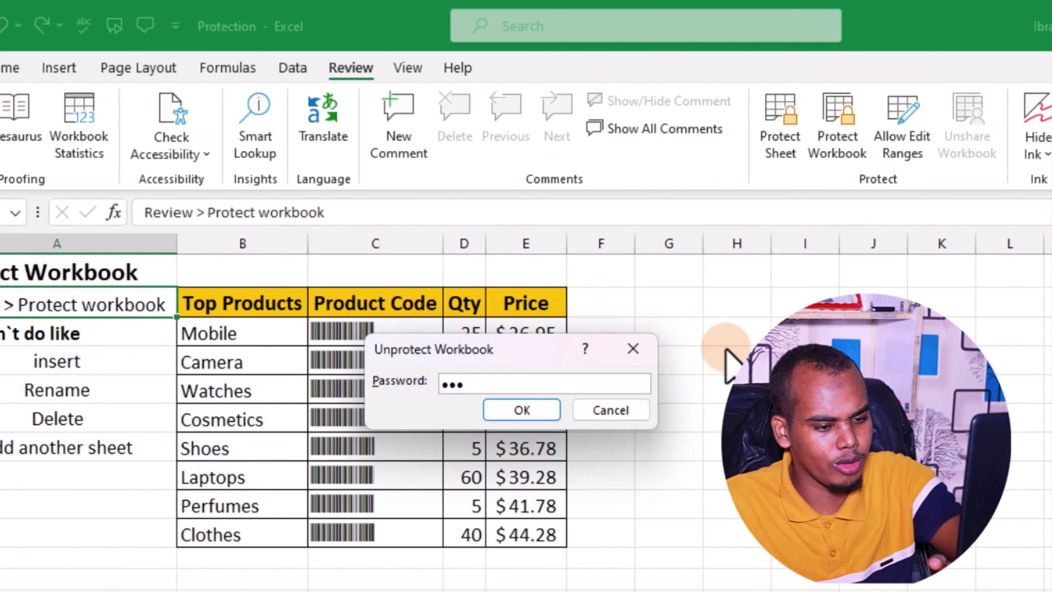
pyautogui.press('Return')
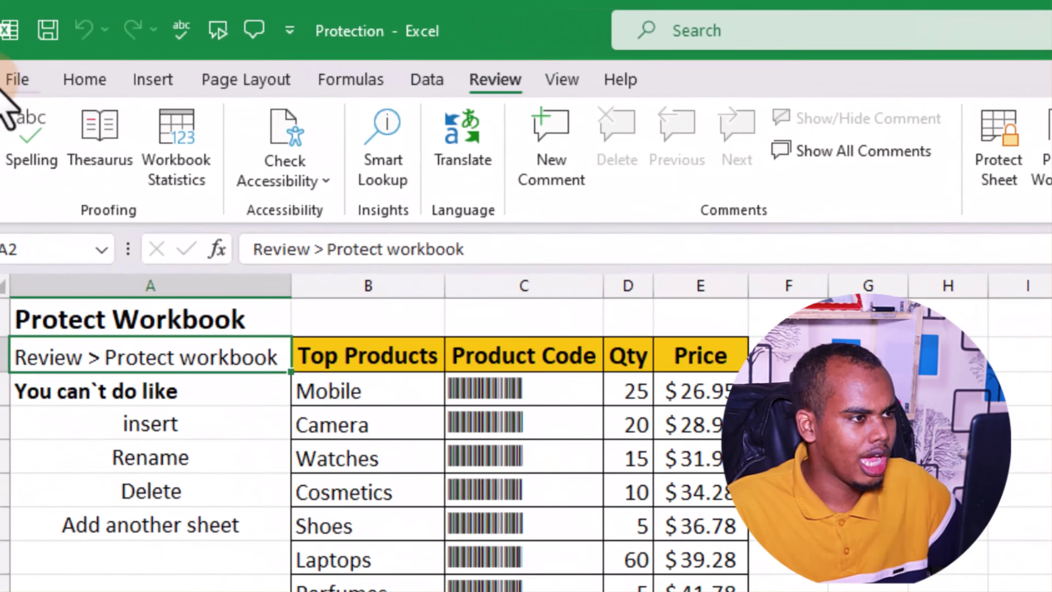
# Open Protect Workbook Structure from the File Info page and close it without applying
pyautogui.click(15, 78)
pyautogui.click(68, 330)
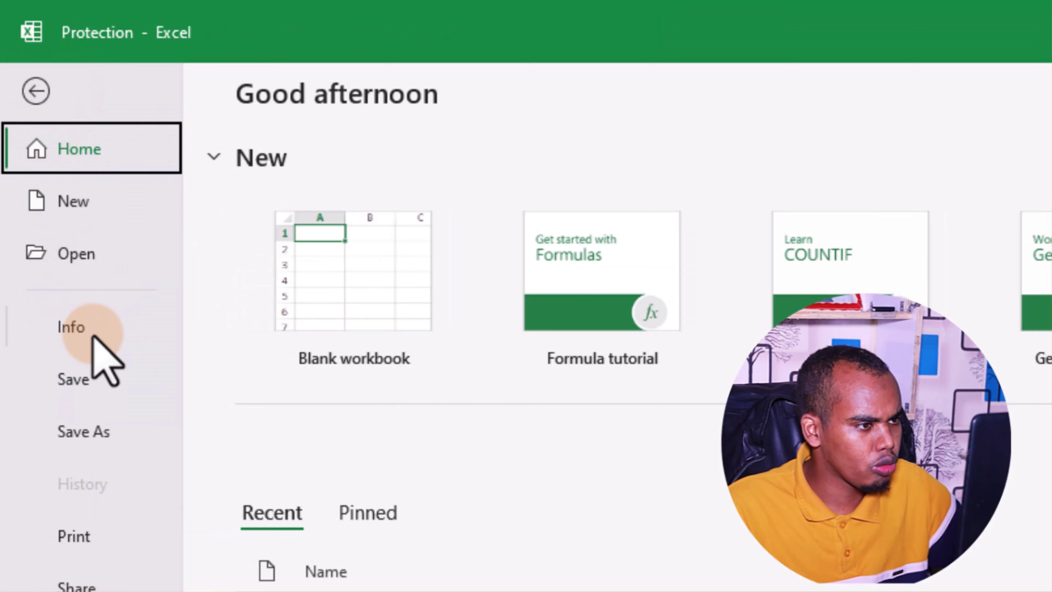
pyautogui.click(187, 248)
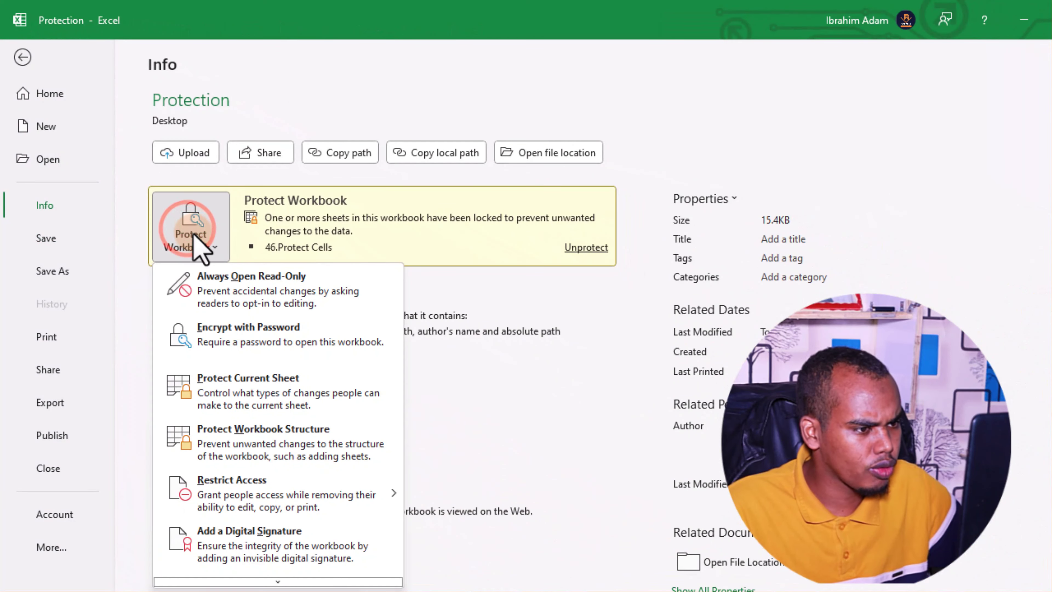
pyautogui.click(260, 453)
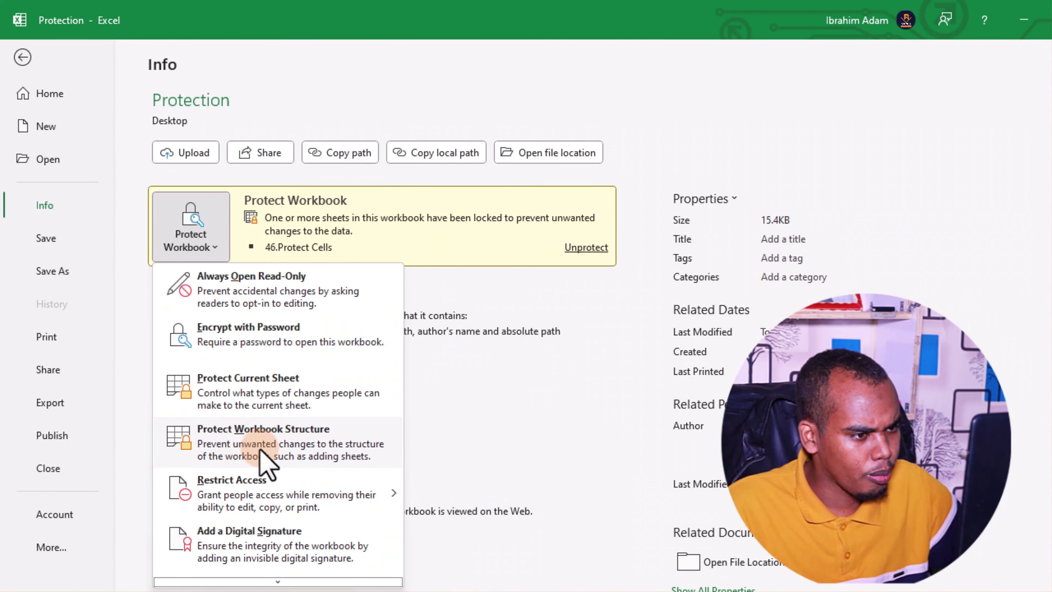
pyautogui.click(260, 451)
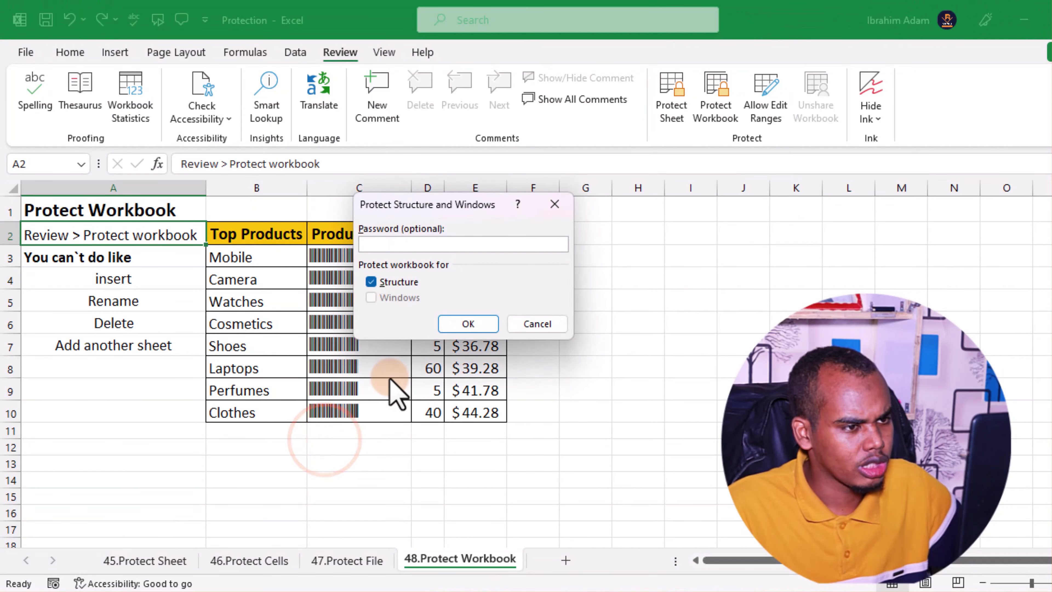
pyautogui.click(554, 205)
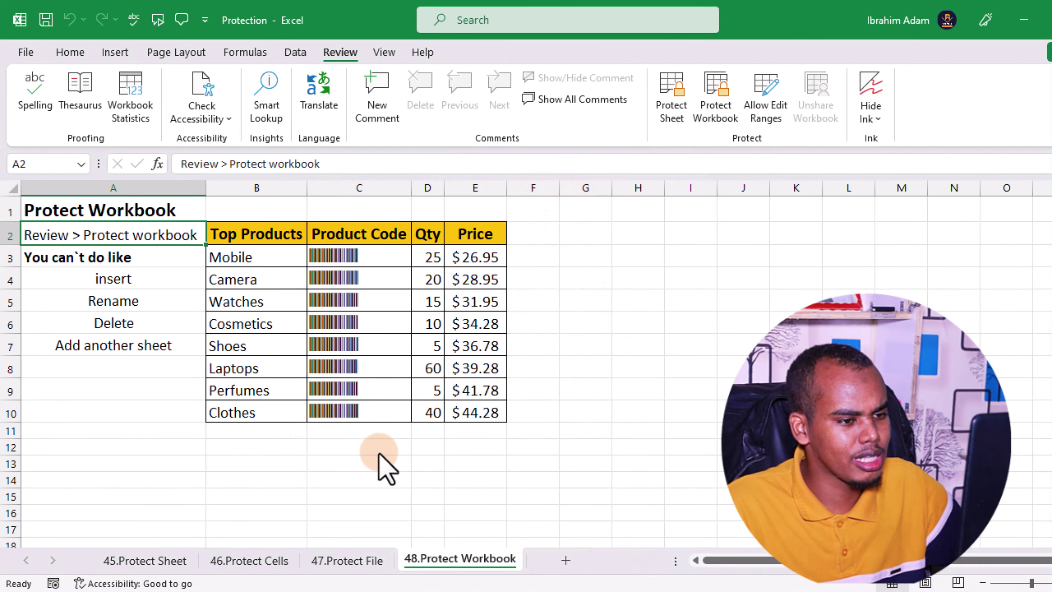
# Move back through the 47.Protect File and 46.Protect Cells sheets to 45.Protect Sheet
pyautogui.click(341, 559)
pyautogui.click(271, 559)
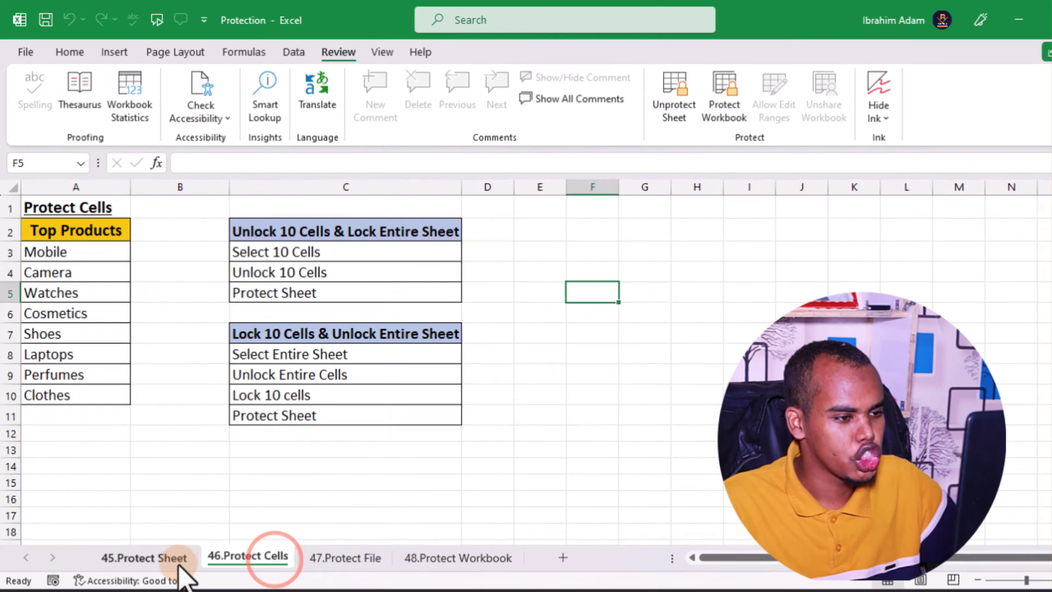
pyautogui.click(172, 568)
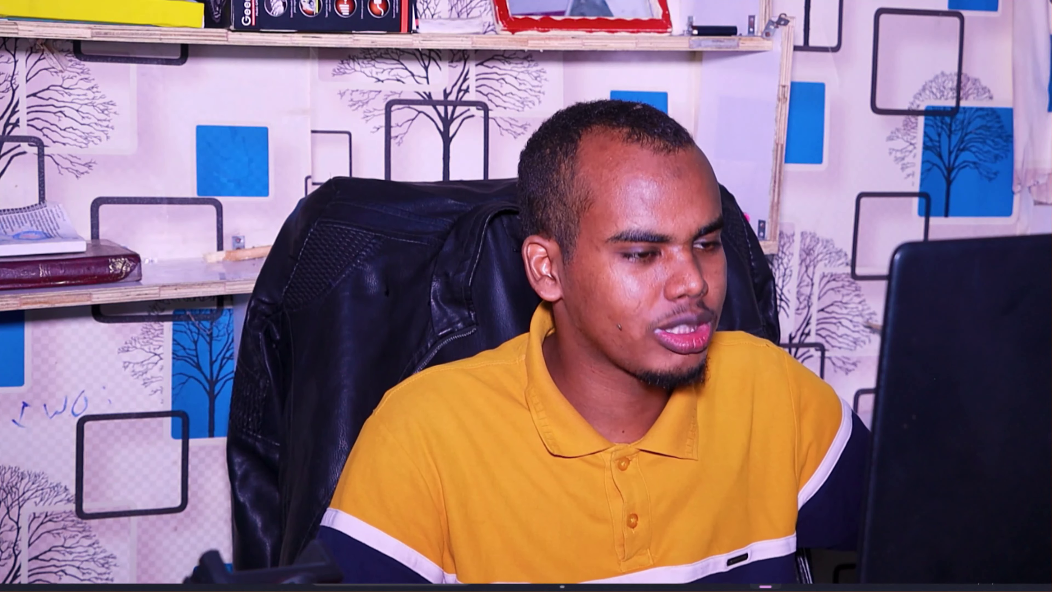